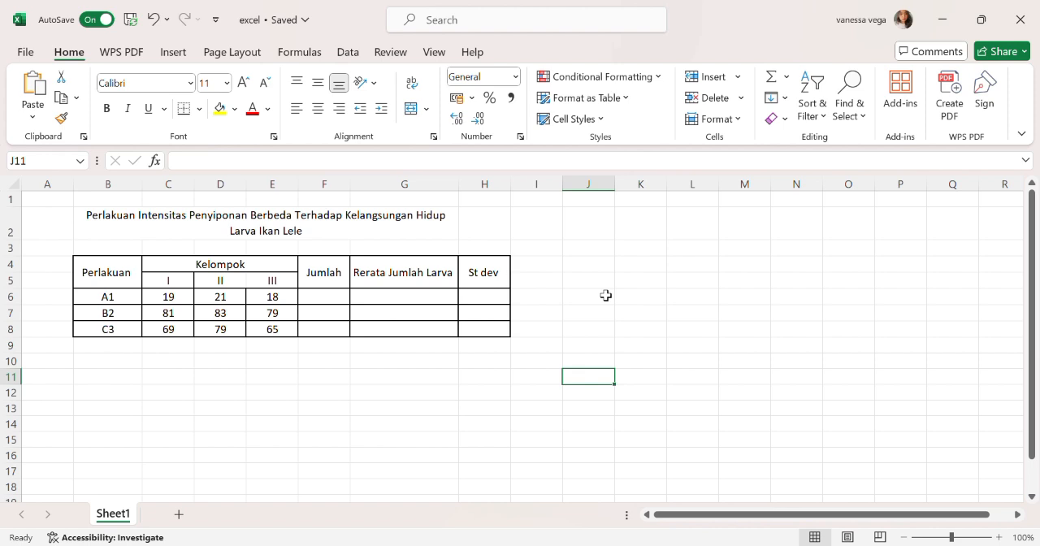
- Examine the larva survival table's headings and treatment rows, from Perlakuan and Kelompok through Jumlah, Rerata Jumlah Larva and St dev
key("Up")
key("Up")
key("Up")
key("Up")
key("Up")
key("Up")
key("Up")
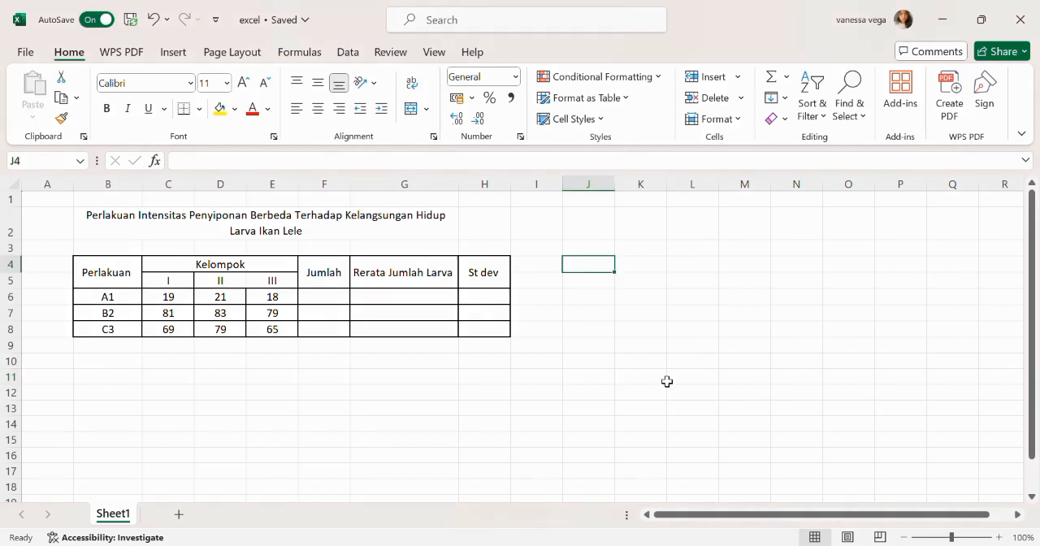
left_click(136, 283)
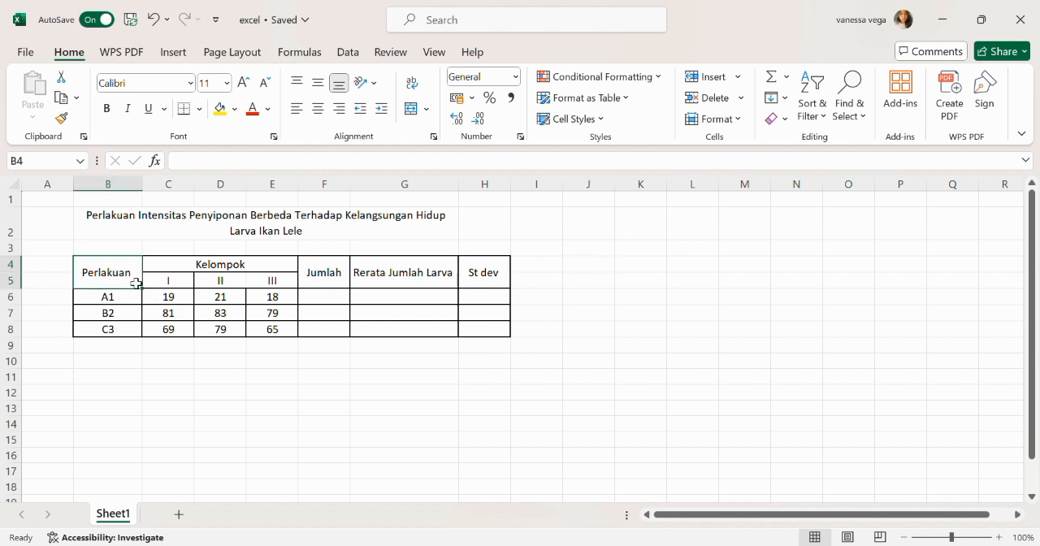
left_click(186, 267)
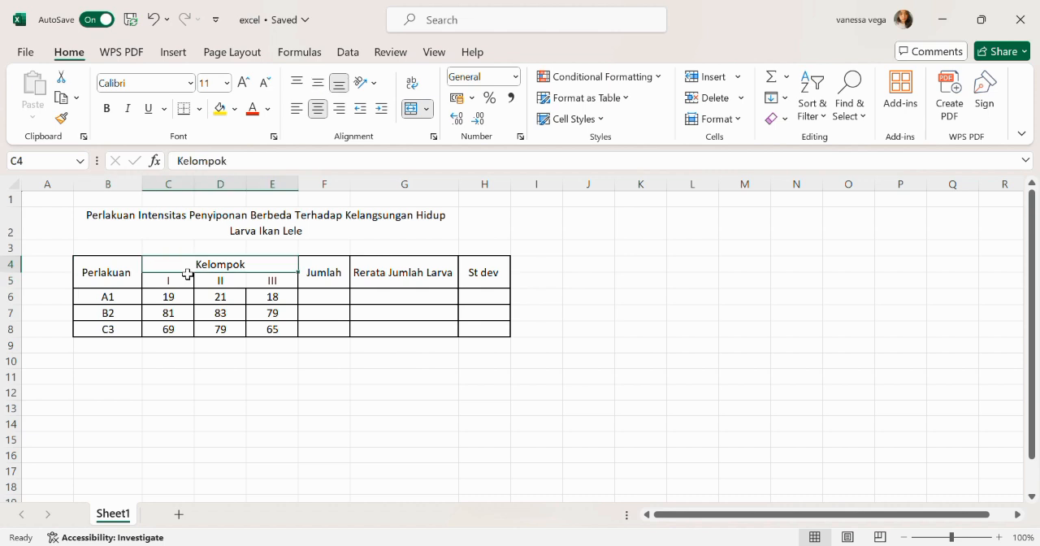
left_click(339, 287)
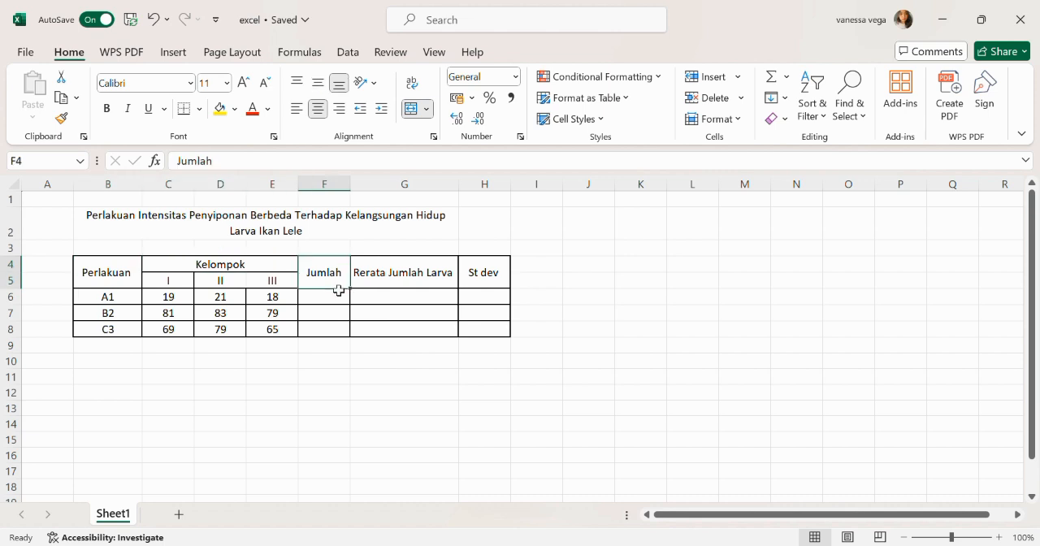
left_click(395, 275)
left_click(489, 275)
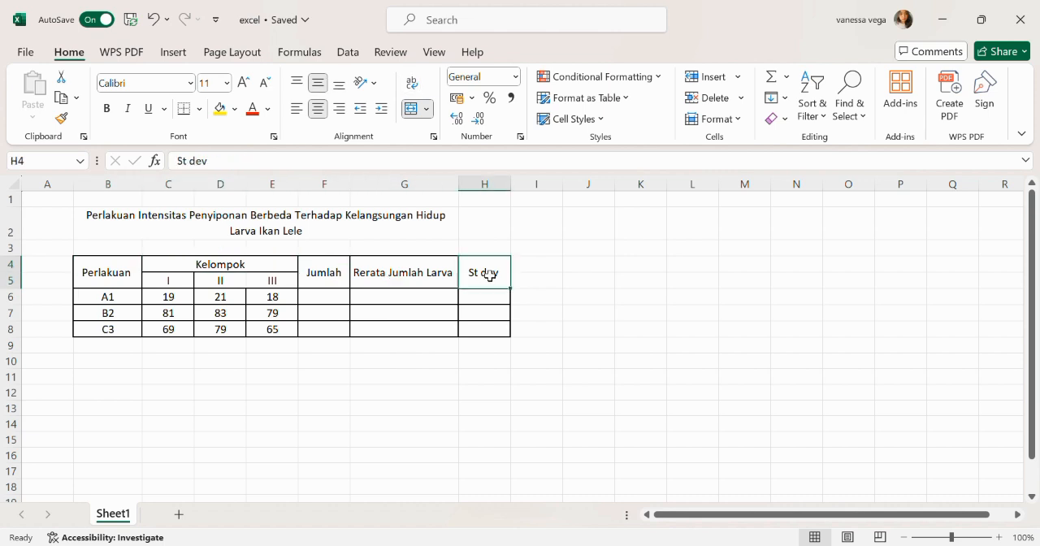
left_click(128, 277)
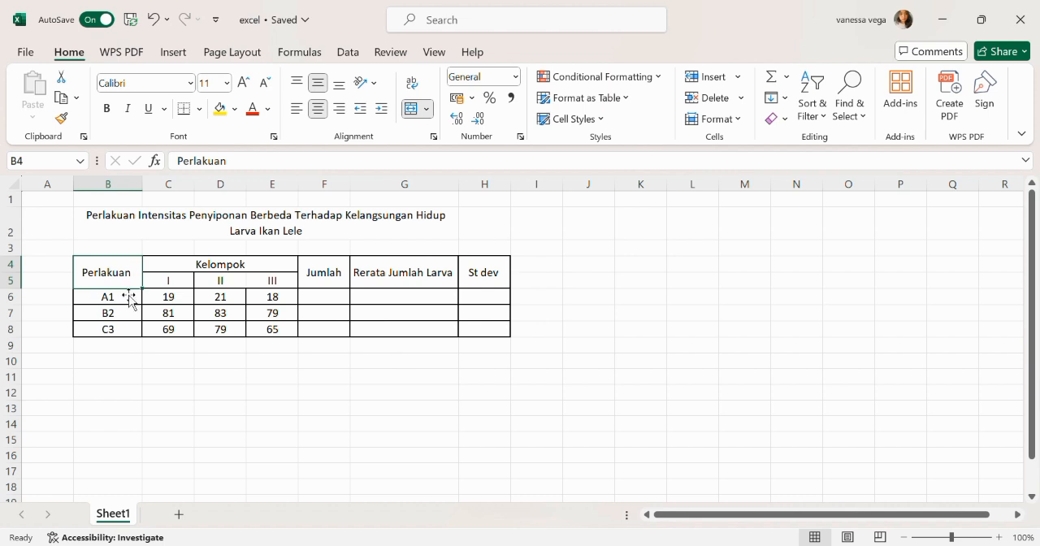
left_click(122, 337)
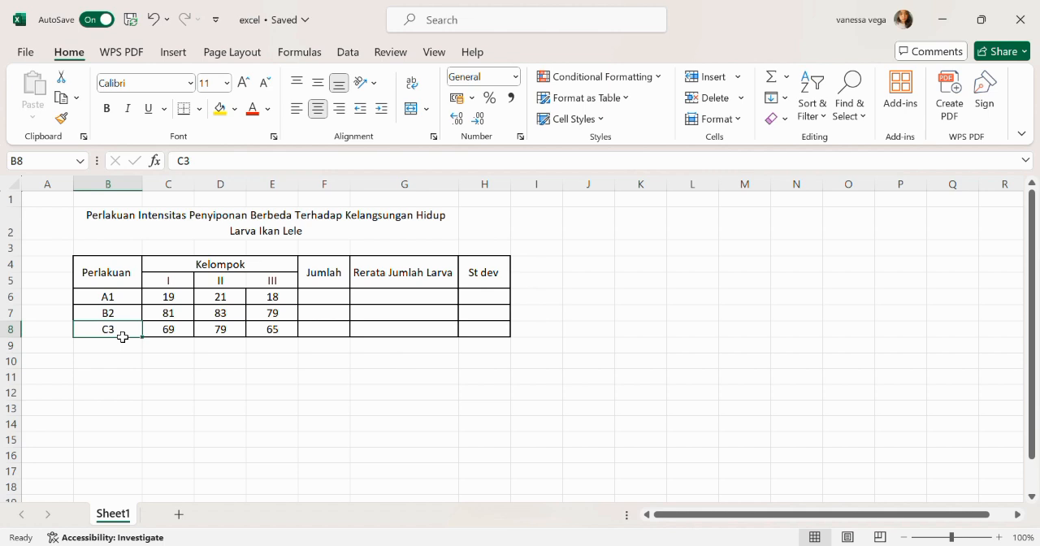
left_click(207, 271)
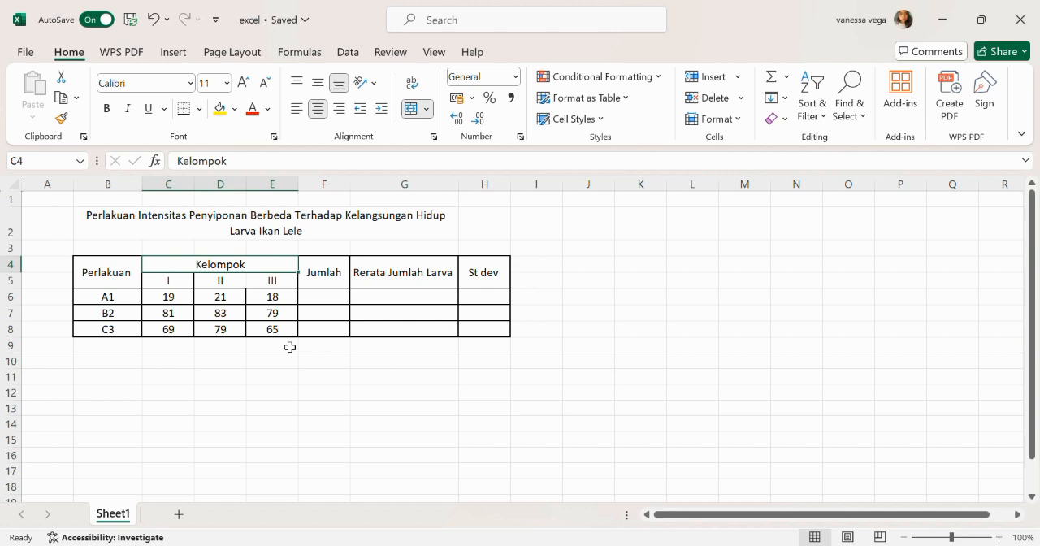
left_click(324, 275)
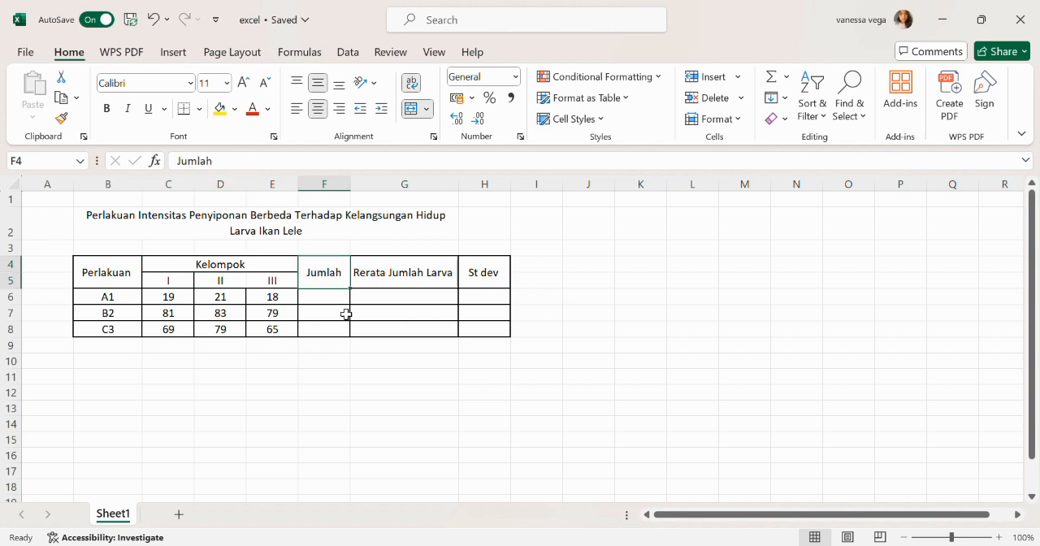
- Calculate the Jumlah for treatment A1 in F6 with a SUM formula over C6:E6
left_click(342, 305)
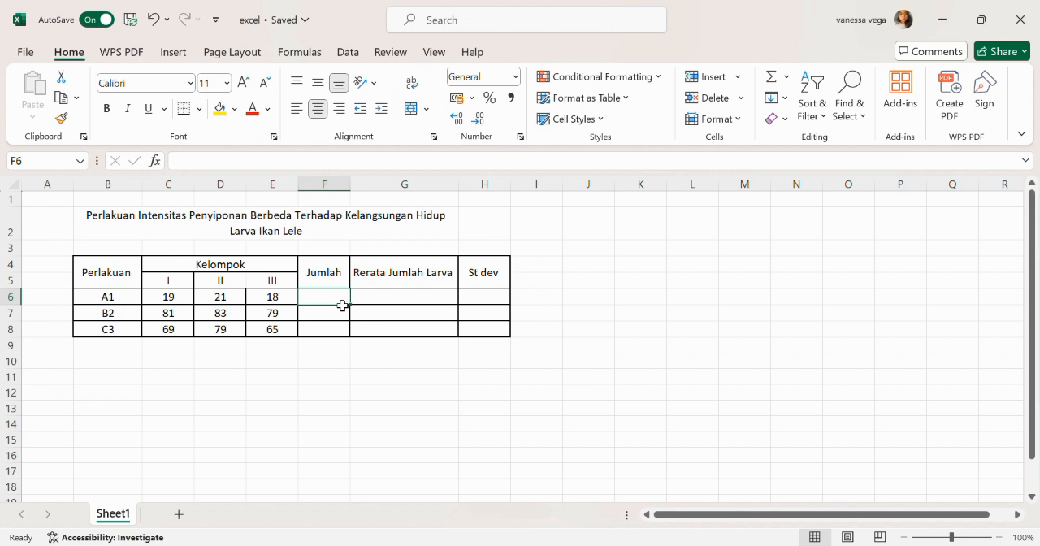
type("=sum")
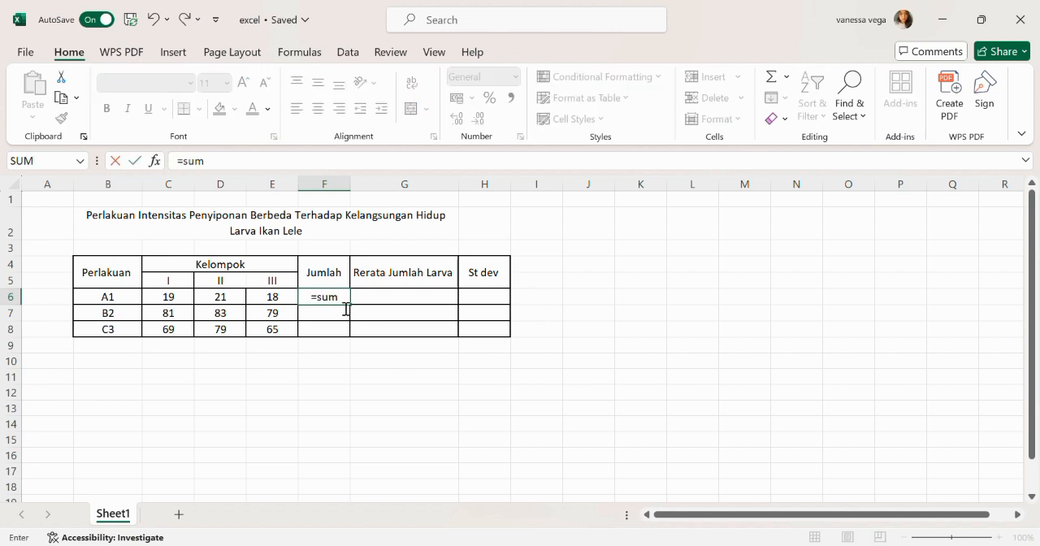
type("(")
left_click(173, 303)
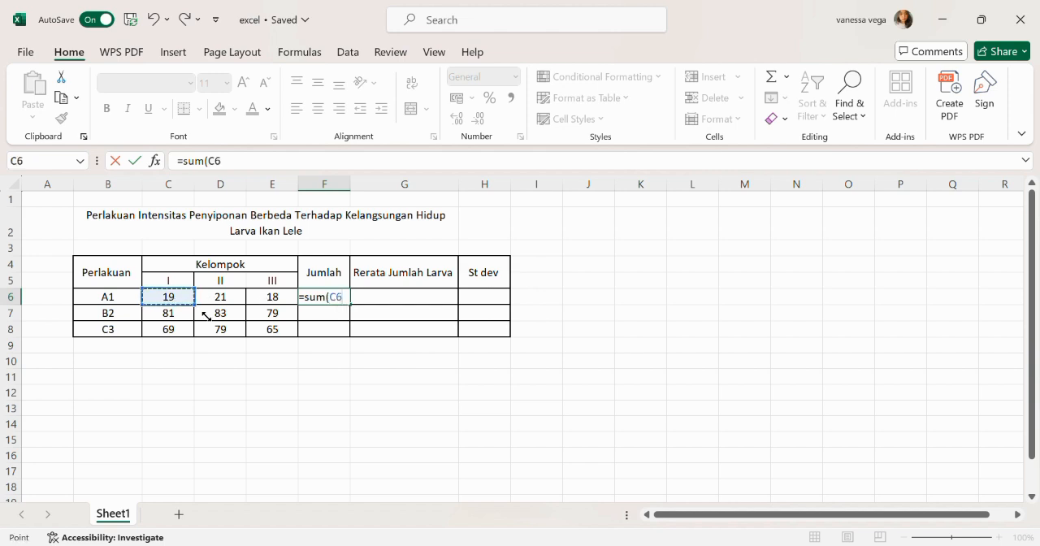
type(":D6")
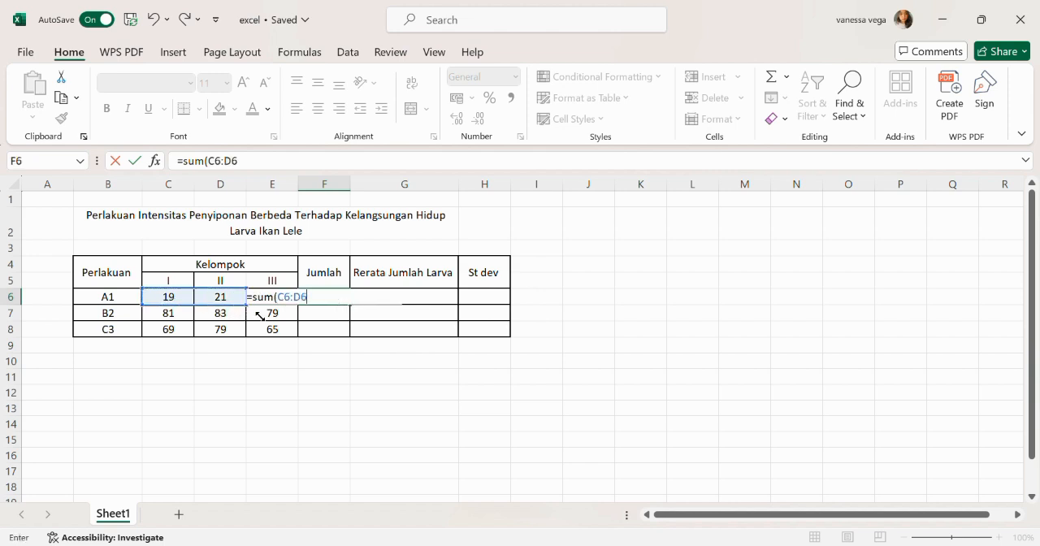
key("BackSpace")
key("BackSpace")
type("E6")
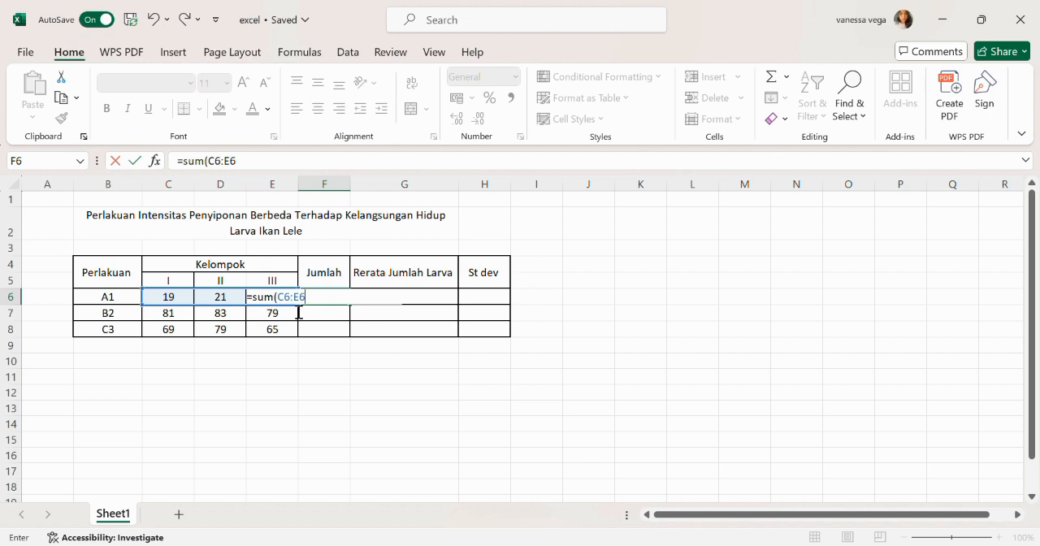
key("Return")
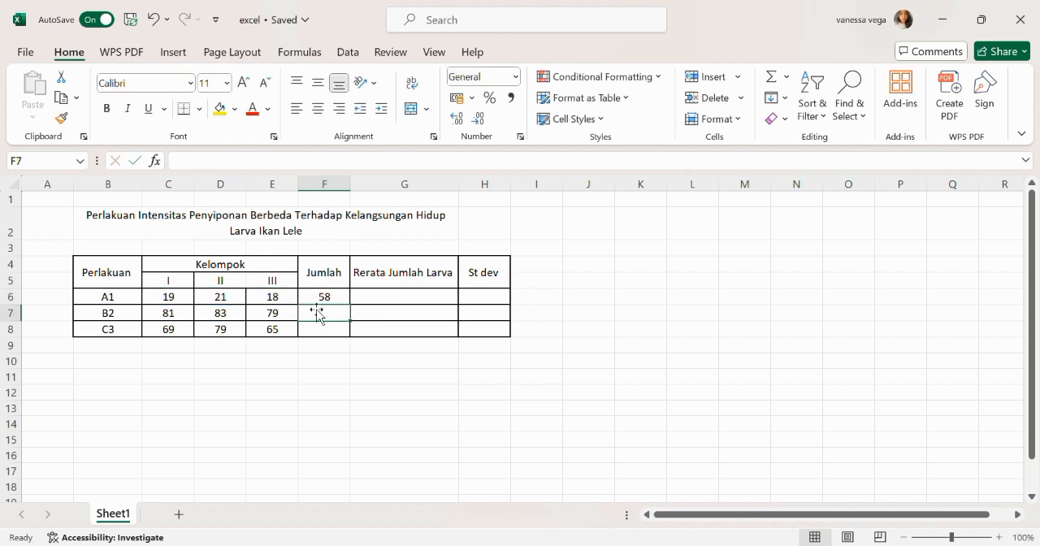
- Calculate the Rerata Jumlah Larva for treatment A1 in G6 with an AVERAGE formula over C6:E6
left_click(411, 303)
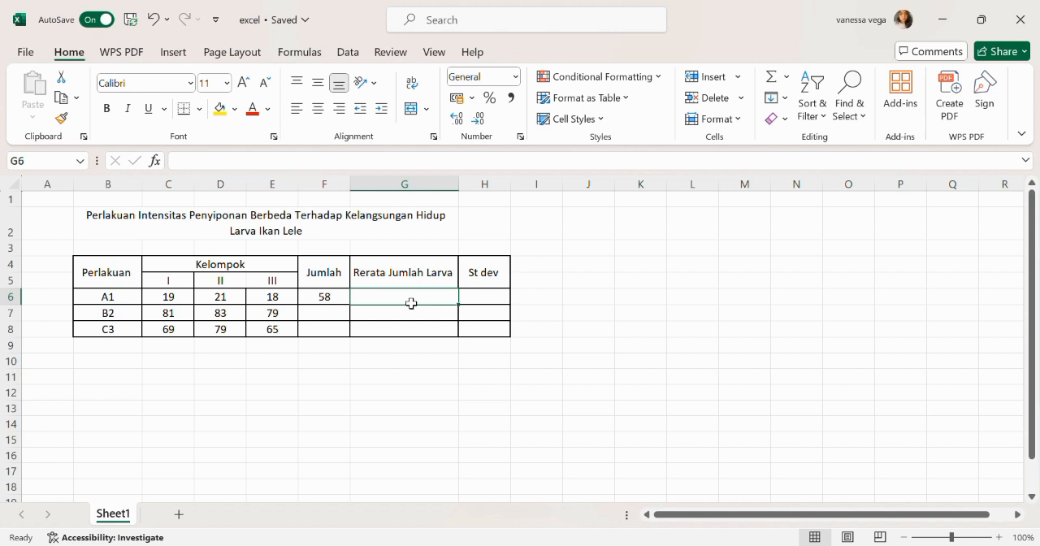
type("=average")
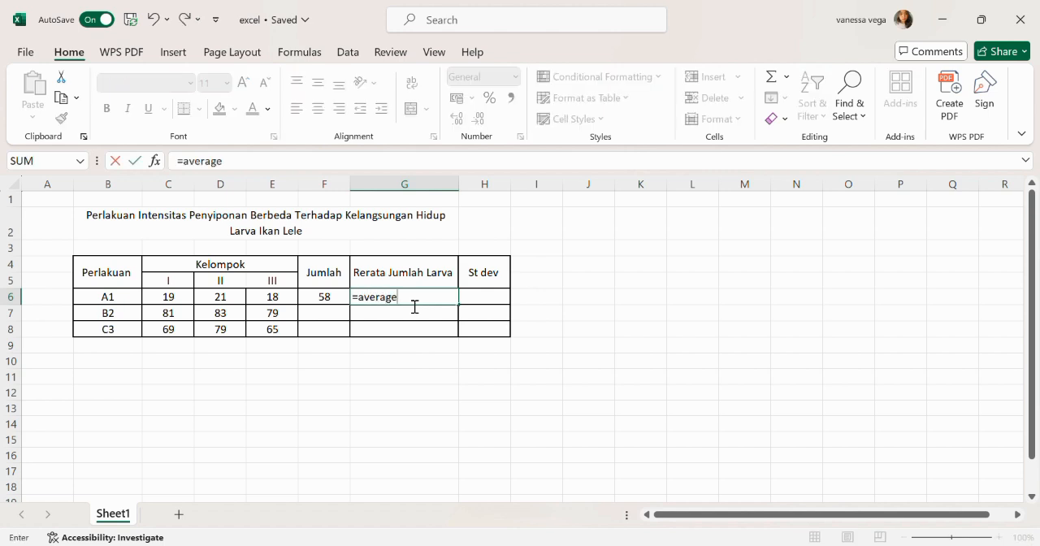
type("(")
left_click(185, 304)
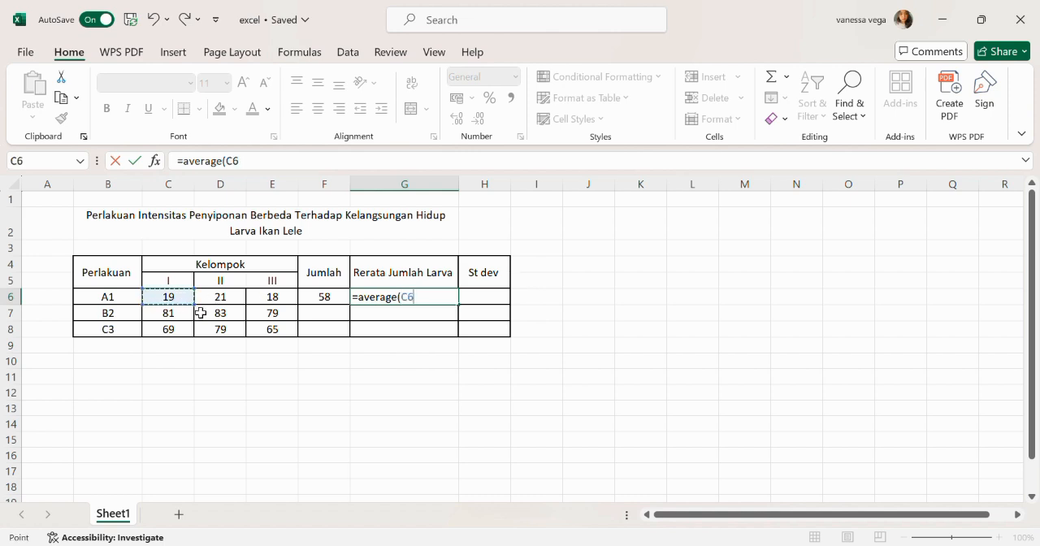
left_click_drag(204, 315, 286, 313)
key("Return")
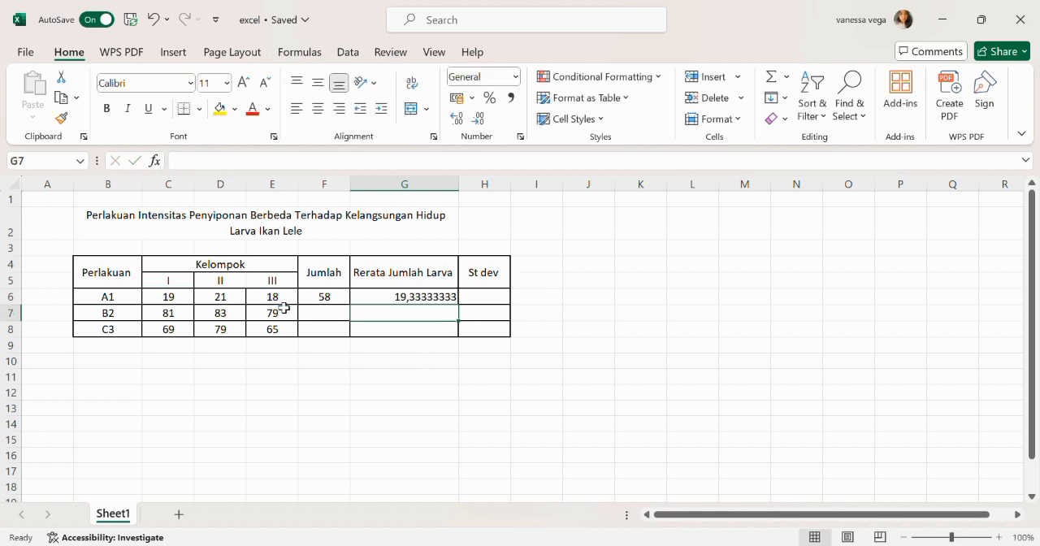
- Calculate the St dev for treatment A1 in H6 with a STDEV formula over C6:E6
left_click(498, 303)
type("=")
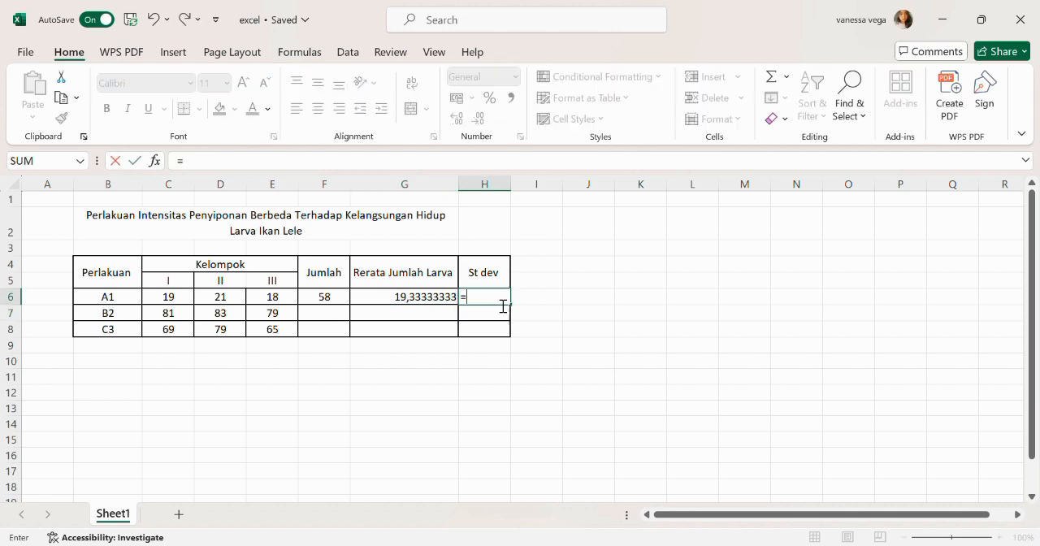
type("stdev")
type("0")
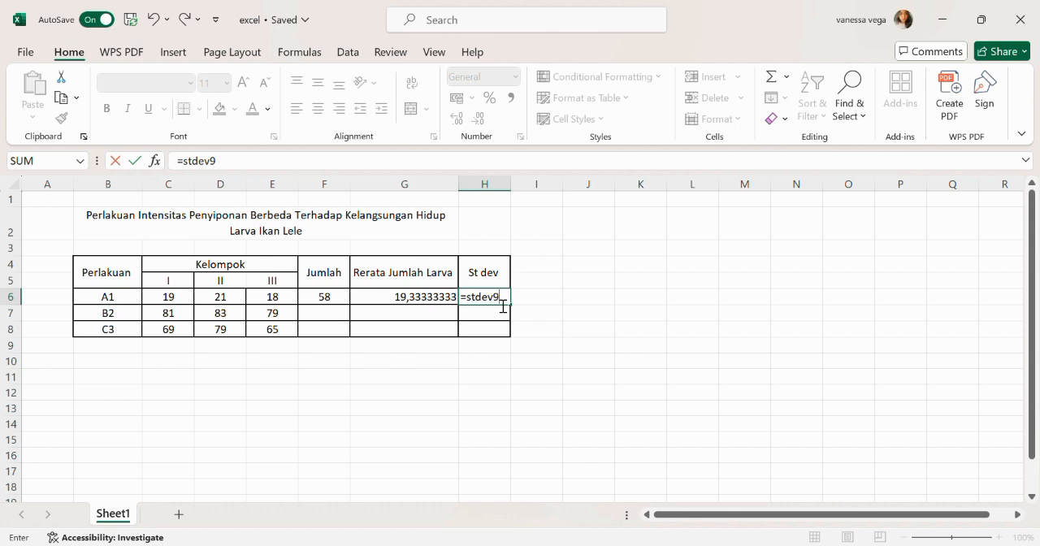
key("Return")
left_click(499, 302)
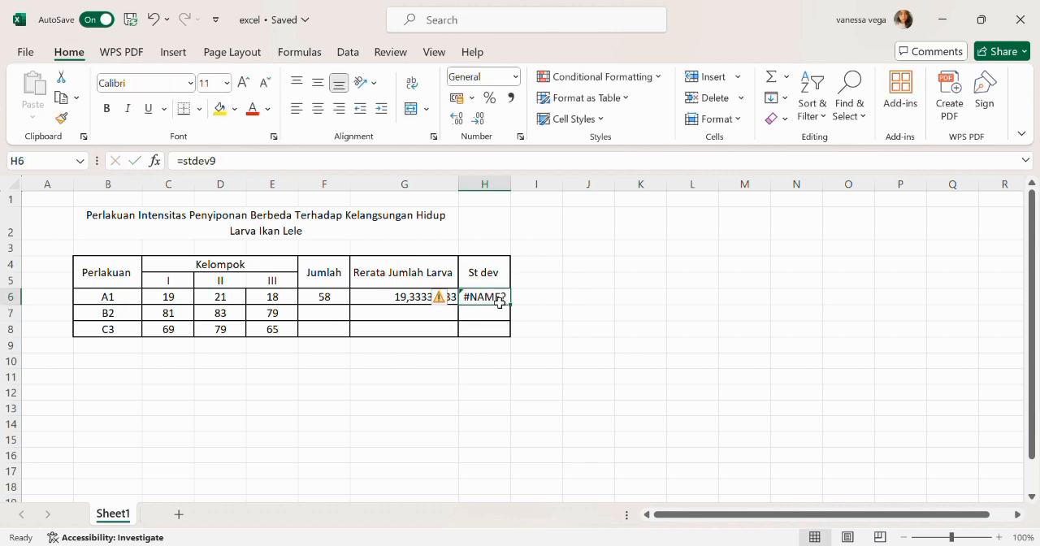
double_click(499, 302)
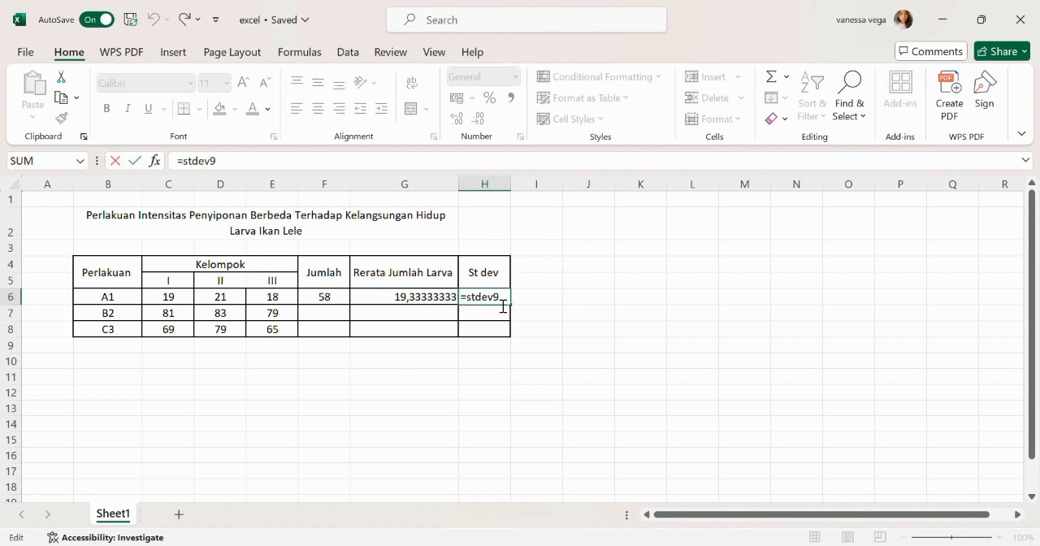
key("BackSpace")
type("(")
left_click(181, 300)
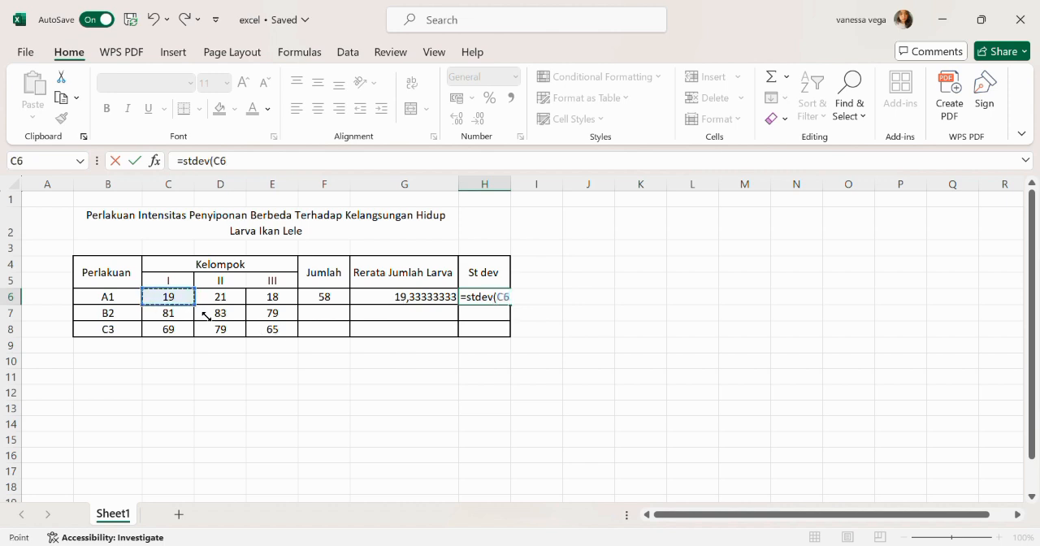
left_click_drag(196, 306, 297, 316)
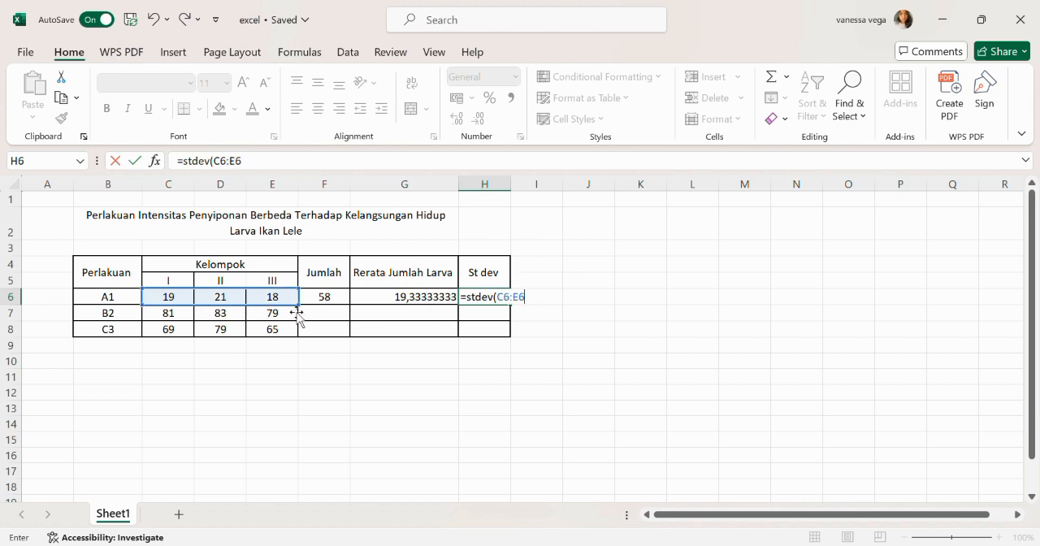
key("Return")
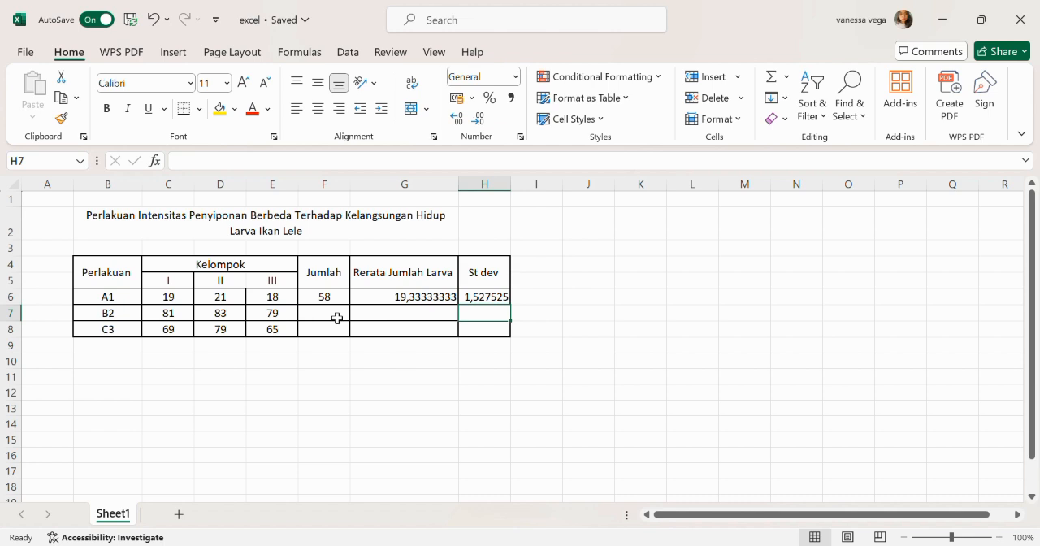
- Fill the Jumlah formula from F6 down to F8 for treatments B2 and C3
left_click(337, 303)
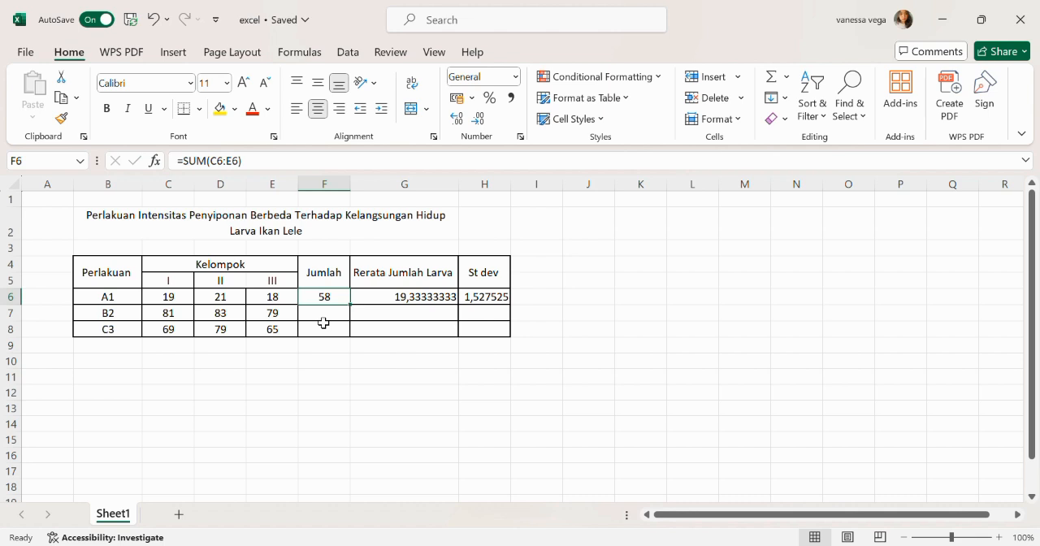
double_click(322, 318)
left_click(335, 298)
left_click_drag(354, 310, 353, 338)
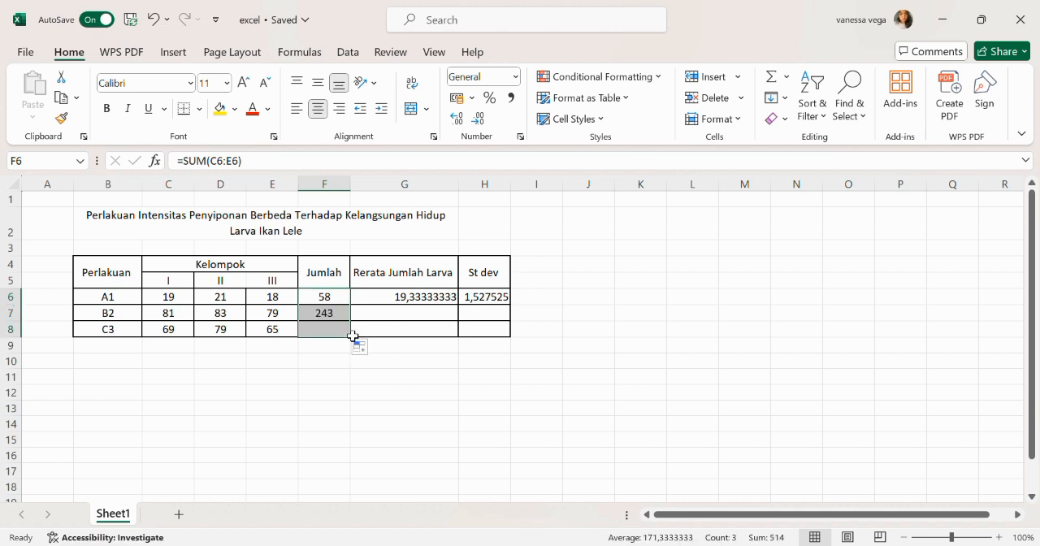
- Fill the average formula in G6 and the standard deviation formula in H6 down to row 8
left_click(400, 301)
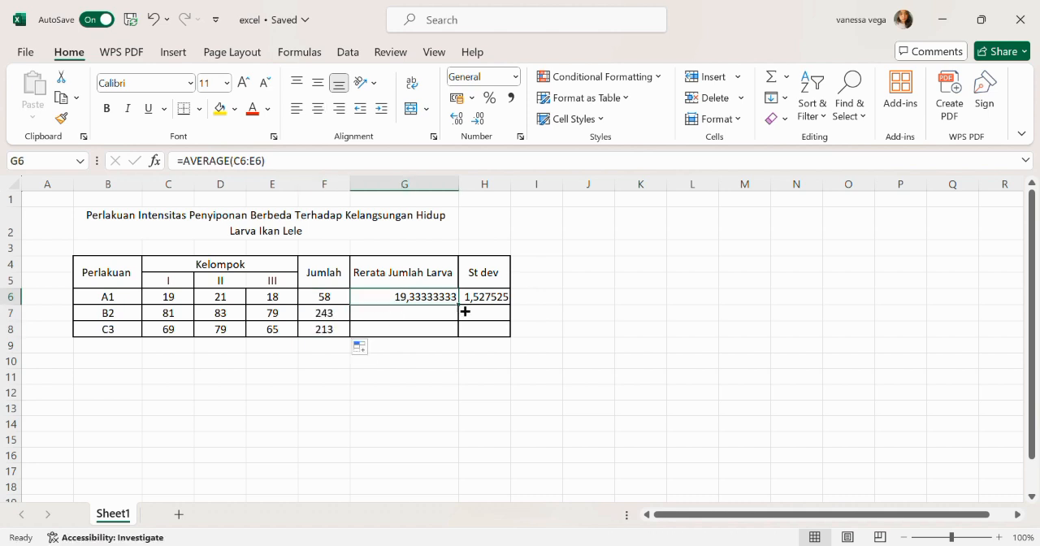
left_click_drag(460, 307, 460, 336)
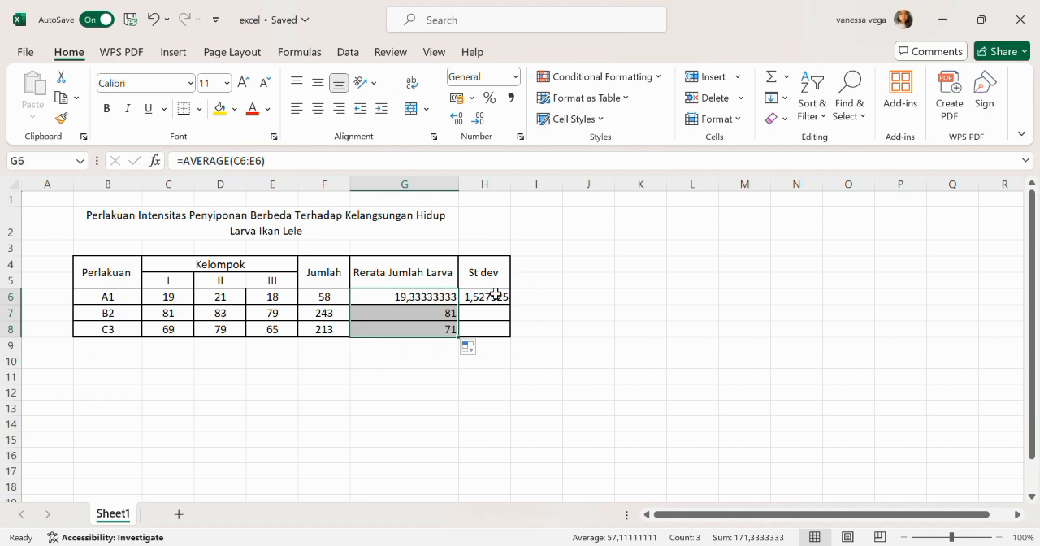
left_click(500, 301)
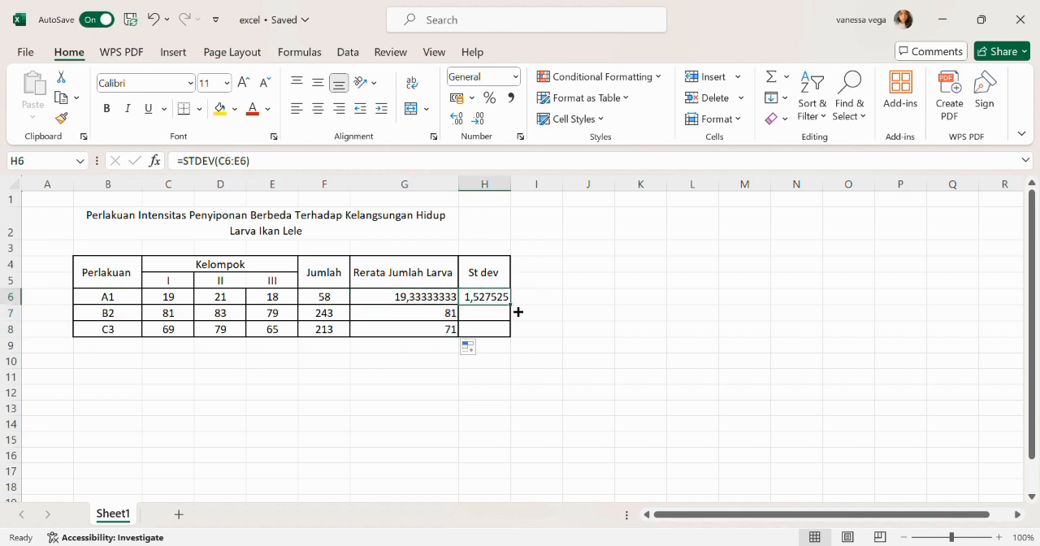
left_click_drag(518, 312, 508, 340)
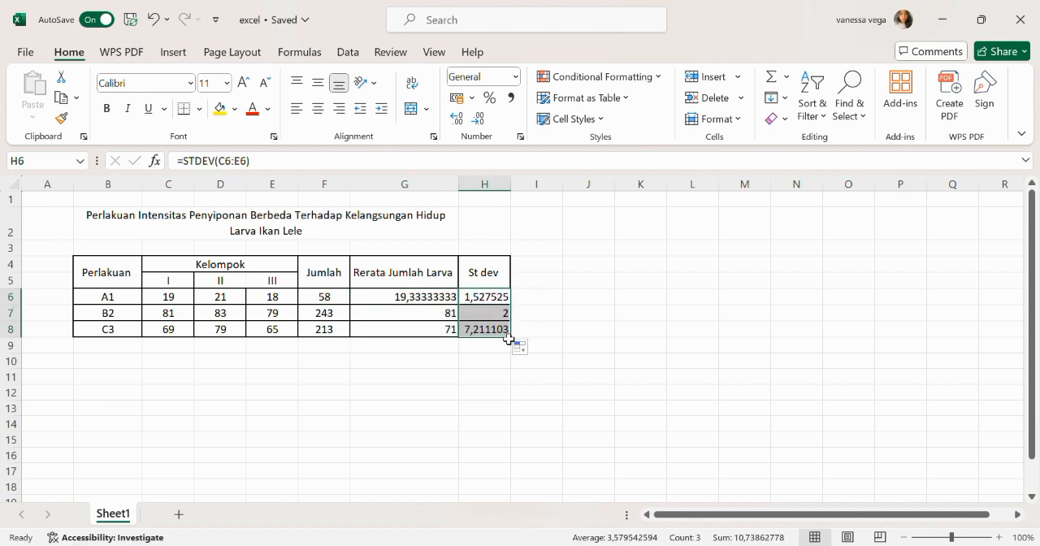
- Insert a blank column chart from an empty cell and place it beside the table, over columns I to P
left_click(580, 336)
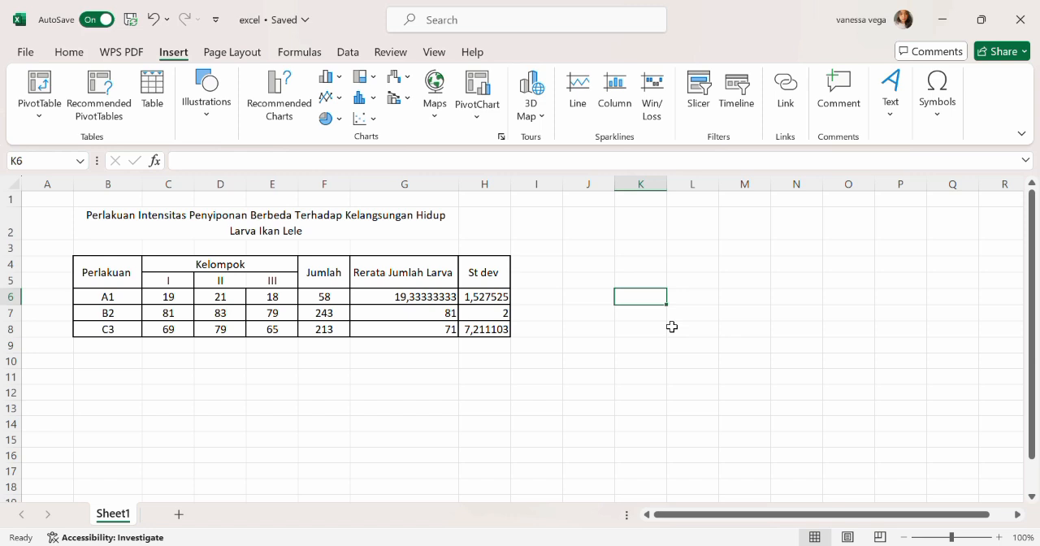
left_click(596, 275)
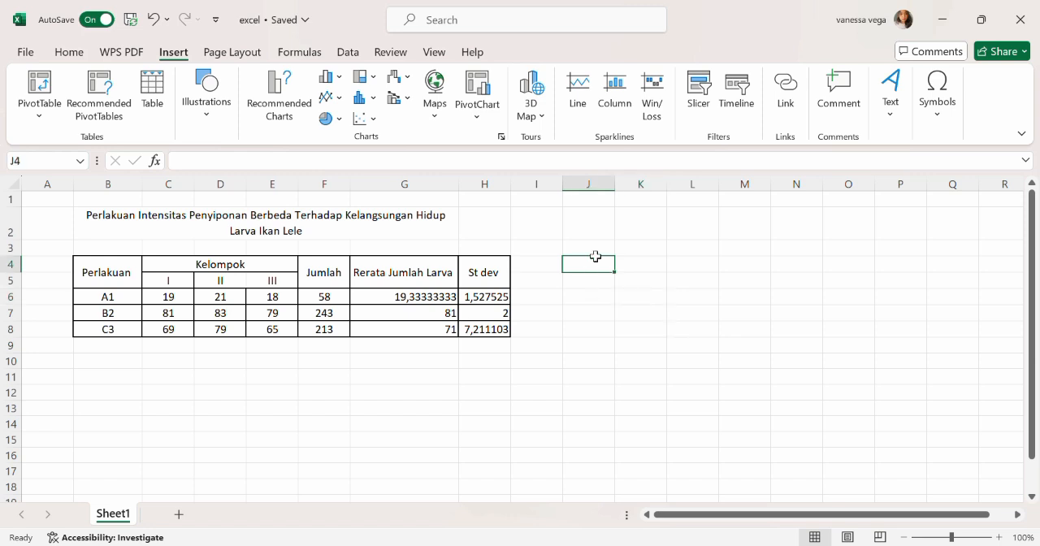
left_click(596, 253)
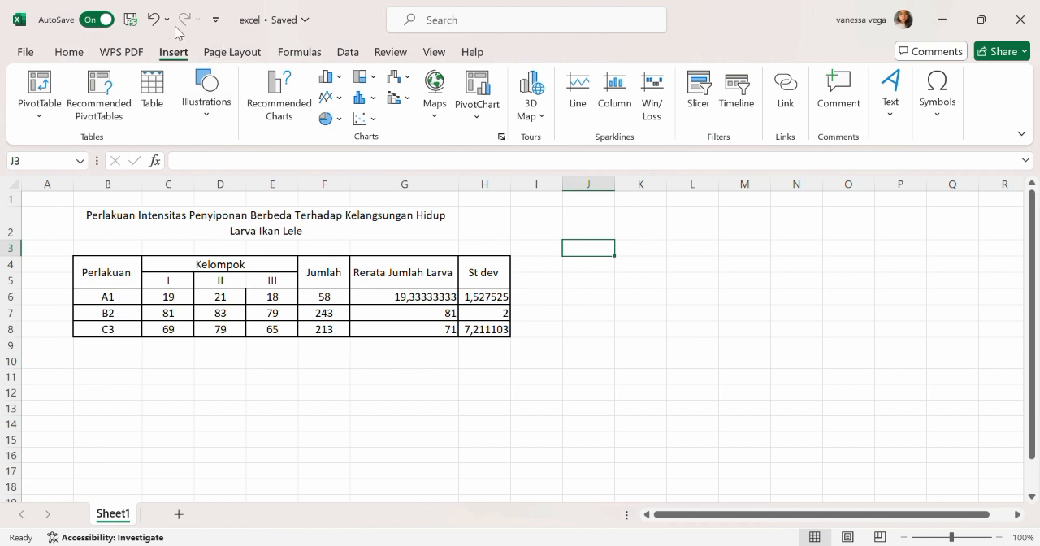
left_click(327, 77)
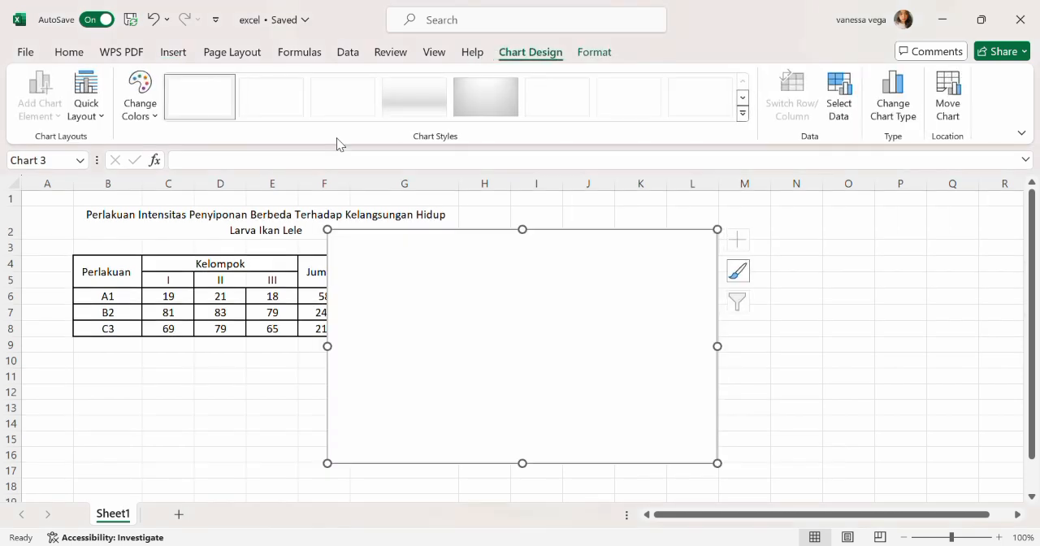
left_click_drag(502, 323, 718, 307)
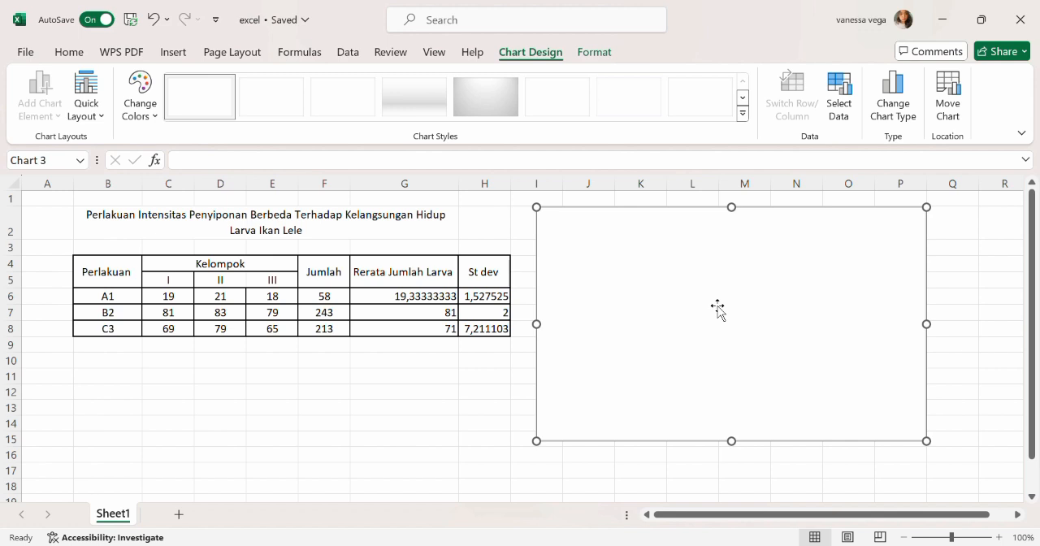
- Add a chart series named from the Rerata Jumlah Larva header in G4, with values from G6:G8
left_click(779, 261)
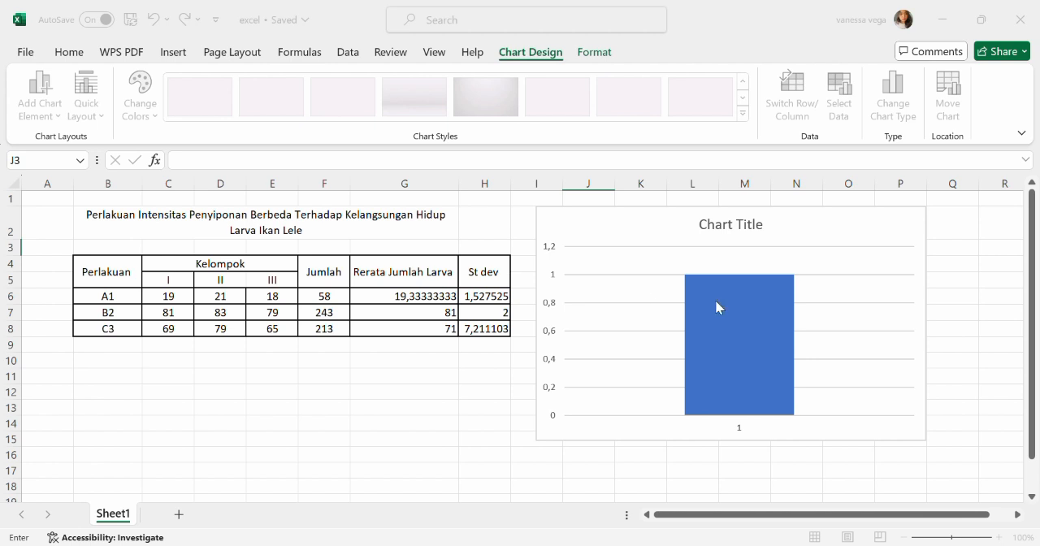
left_click(427, 281)
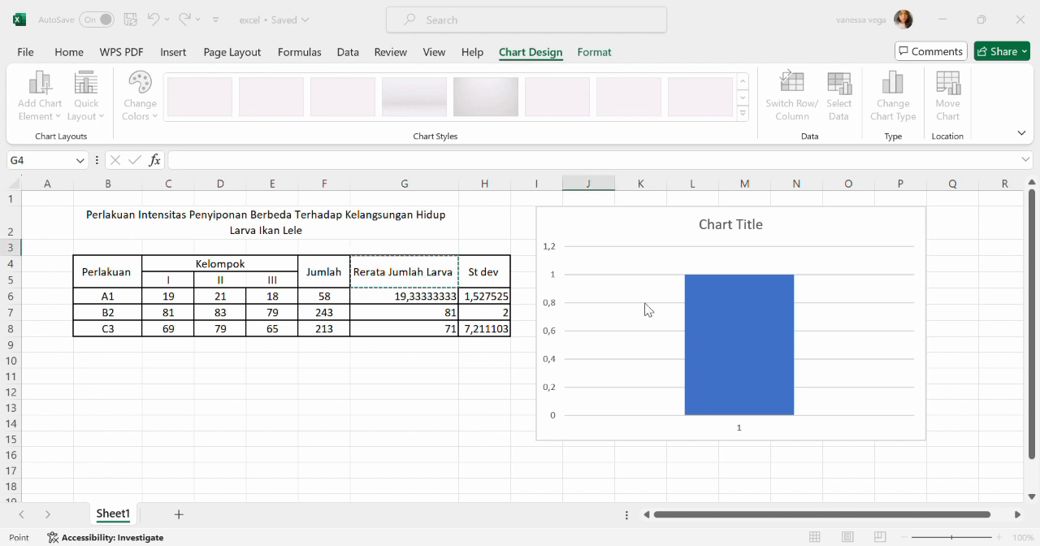
key("Return")
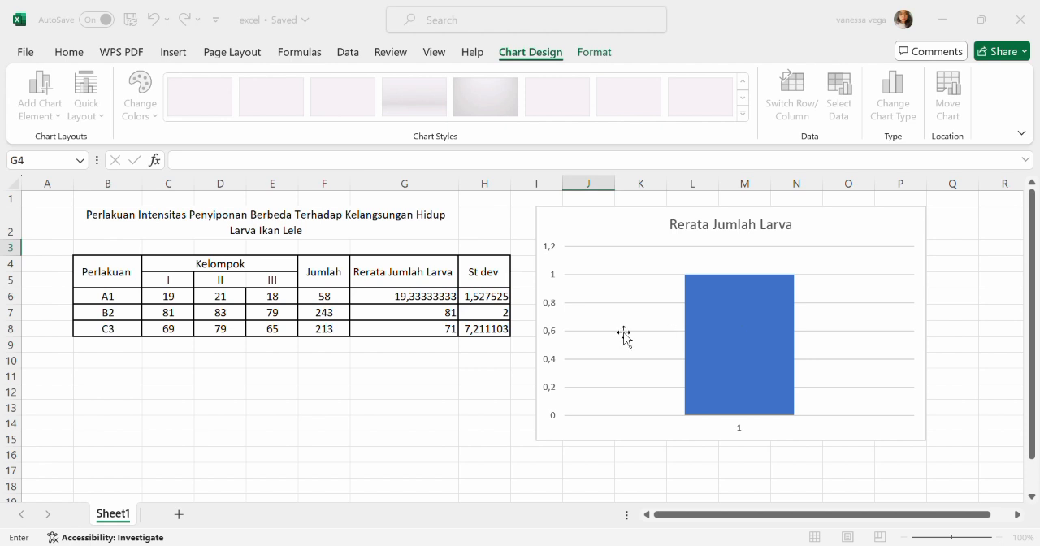
left_click_drag(441, 296, 442, 328)
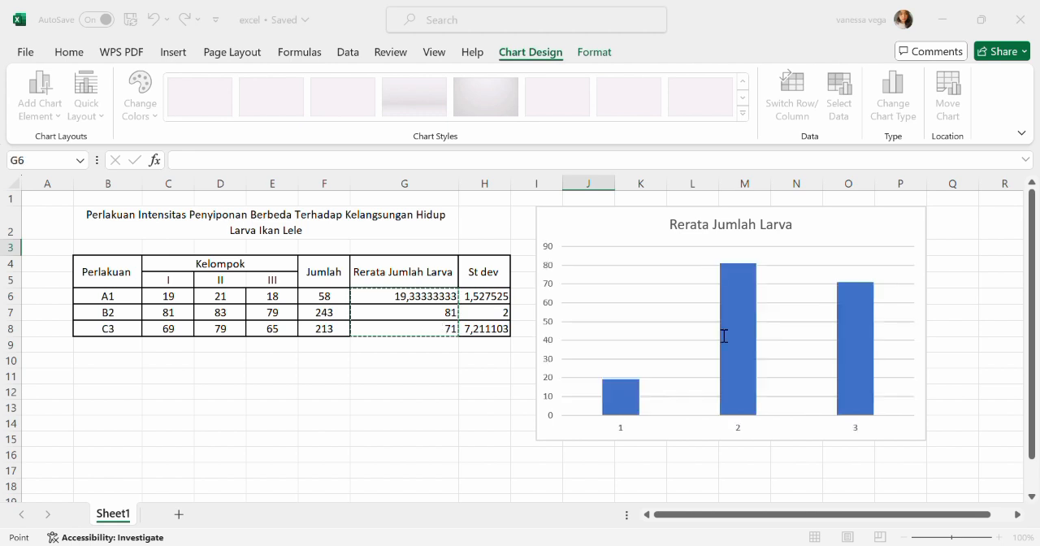
left_click(807, 355)
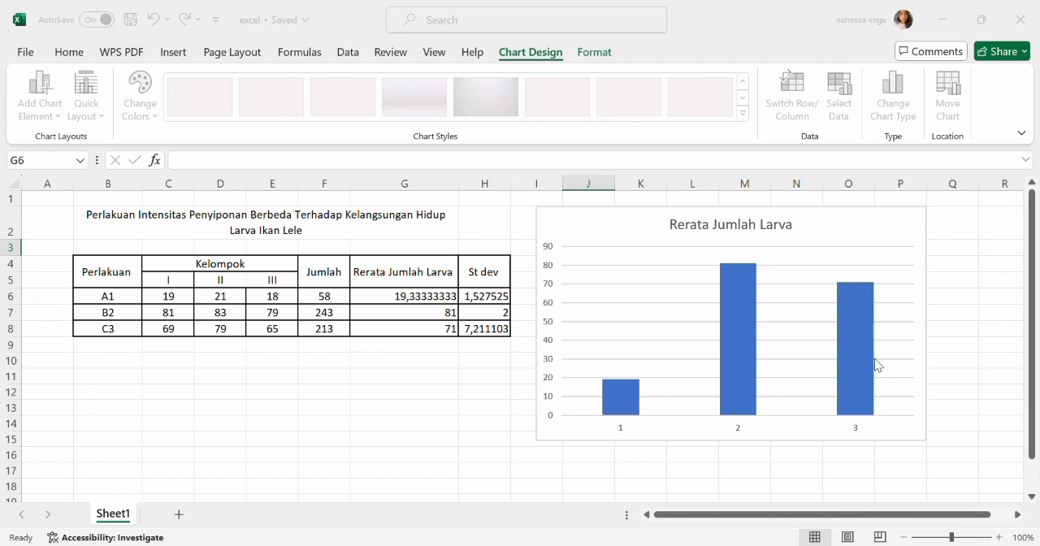
- Use the treatment names in B6:B8 as the chart's category labels and shift the chart slightly away from the table
left_click(845, 297)
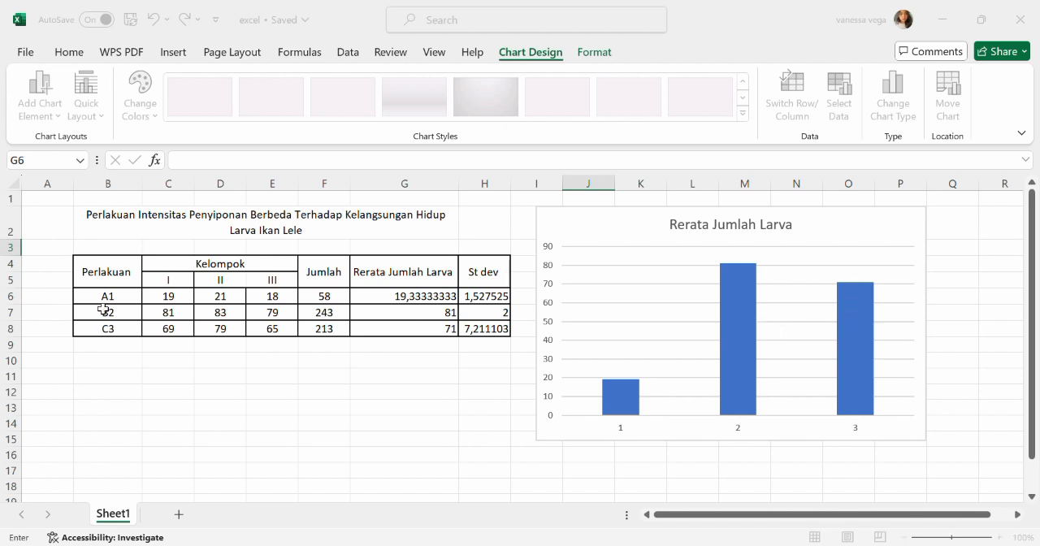
left_click_drag(112, 303, 117, 330)
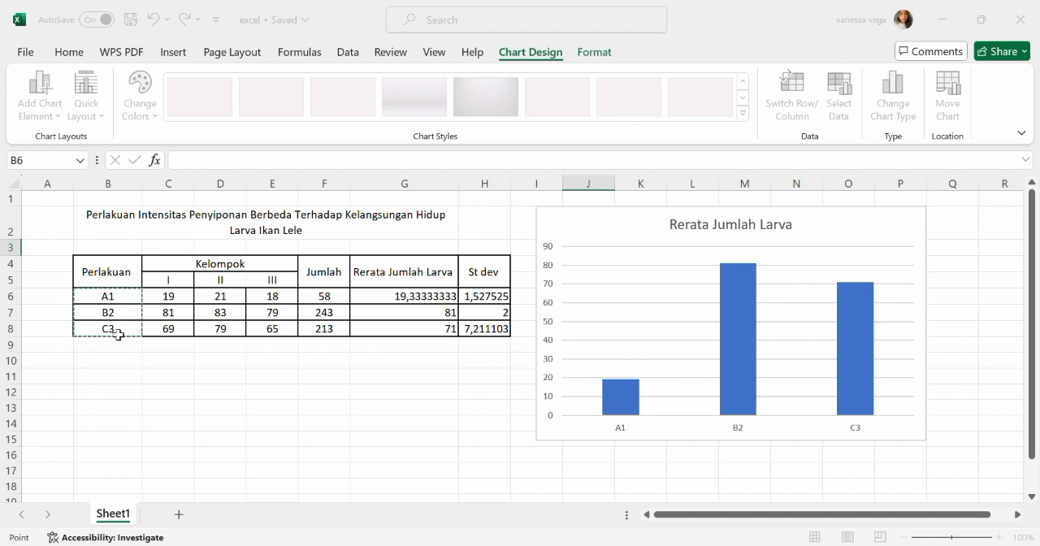
left_click(828, 332)
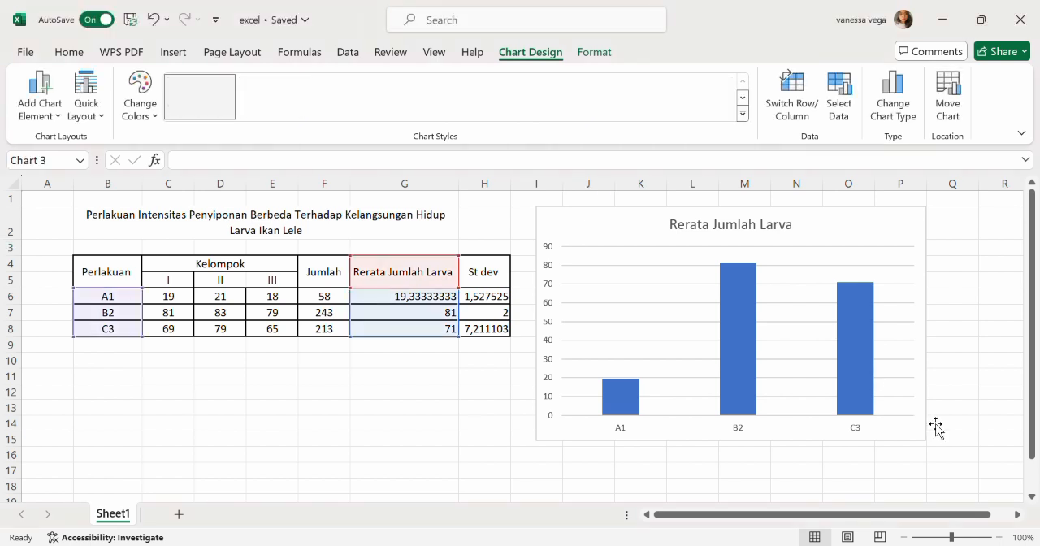
mouse_move(848, 243)
left_mouse_down()
mouse_move(850, 256)
mouse_move(852, 246)
left_mouse_up()
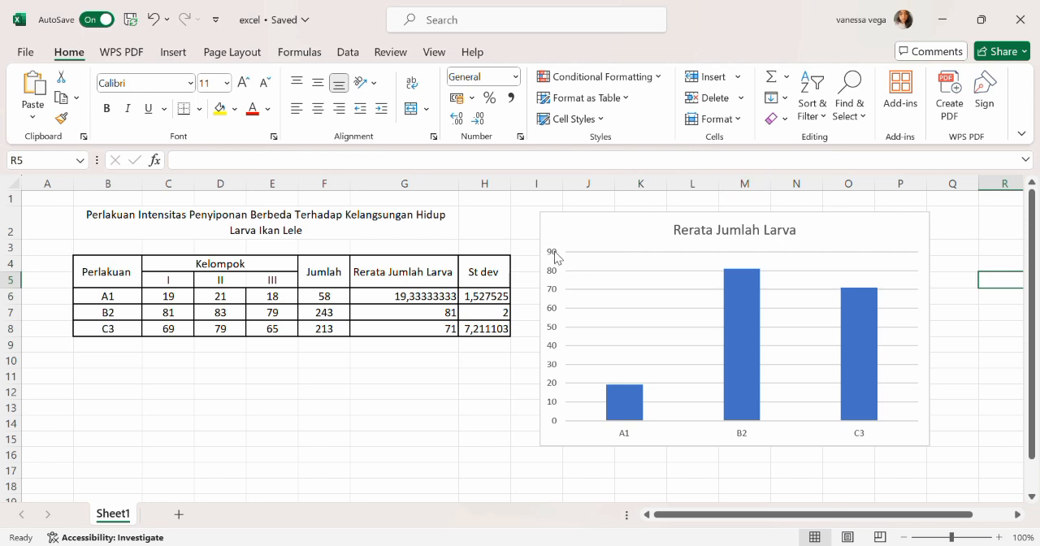
- Give the chart's vertical axis a solid black line
double_click(555, 310)
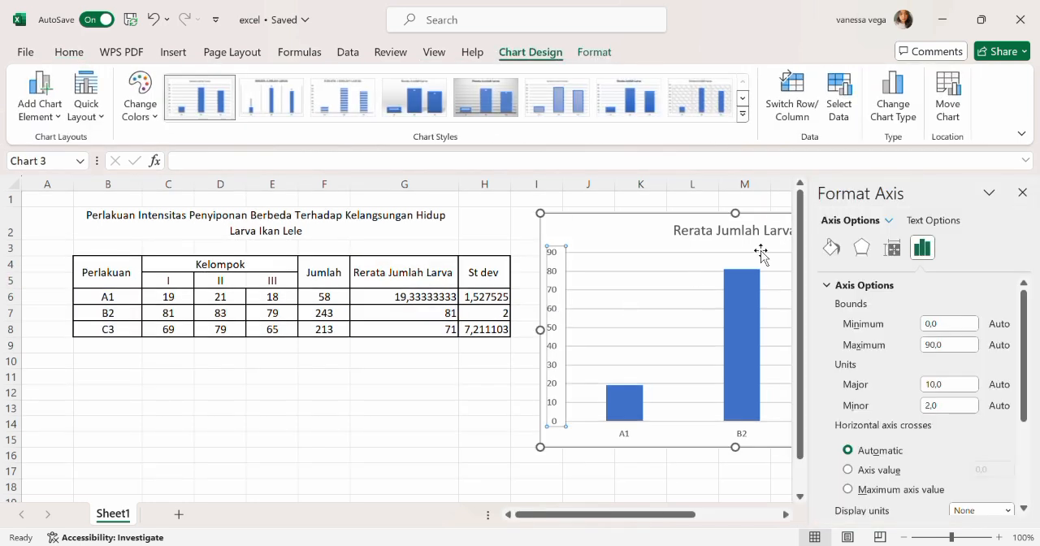
left_click(830, 254)
scroll(875, 368, "down", 1)
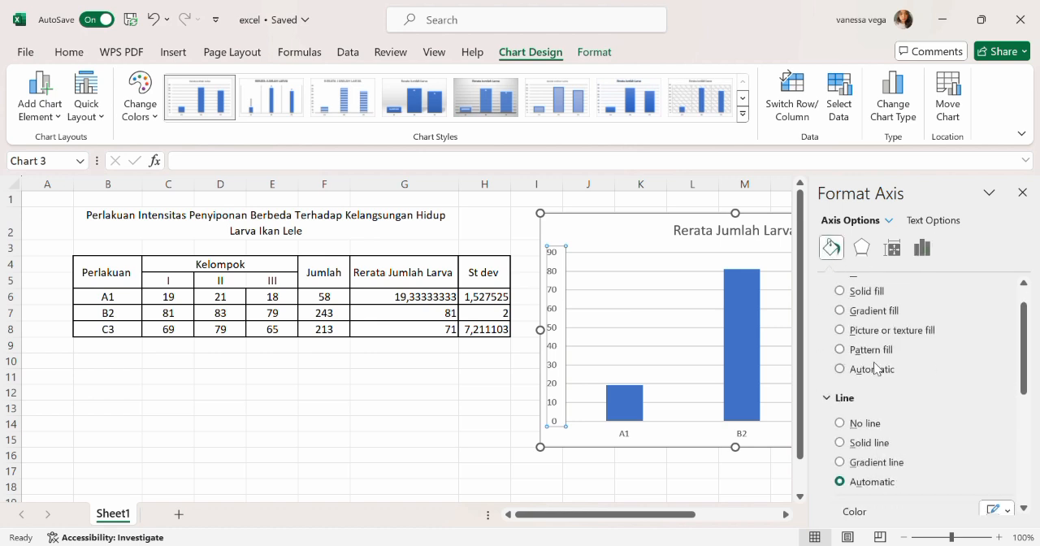
scroll(874, 362, "down", 1)
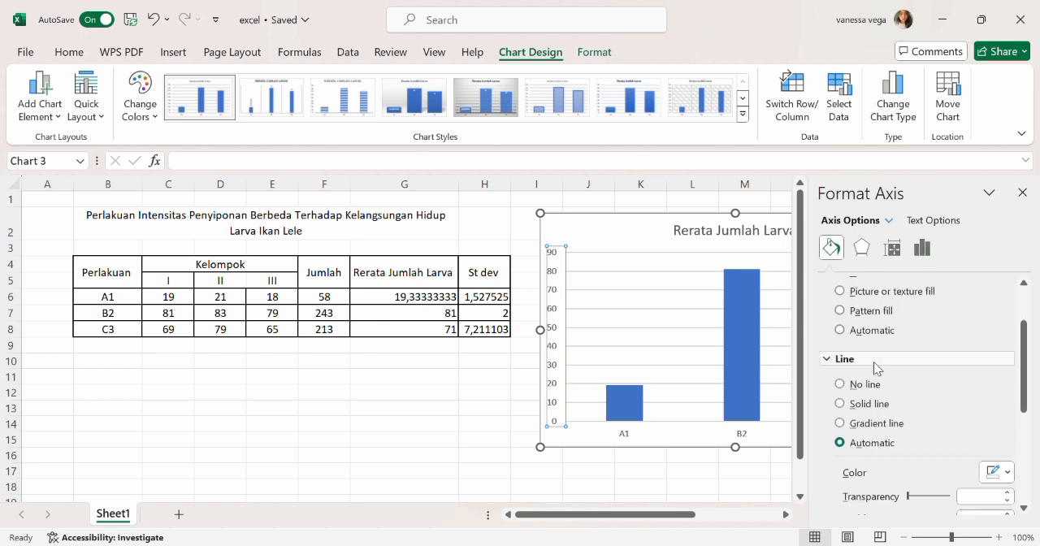
left_click(843, 407)
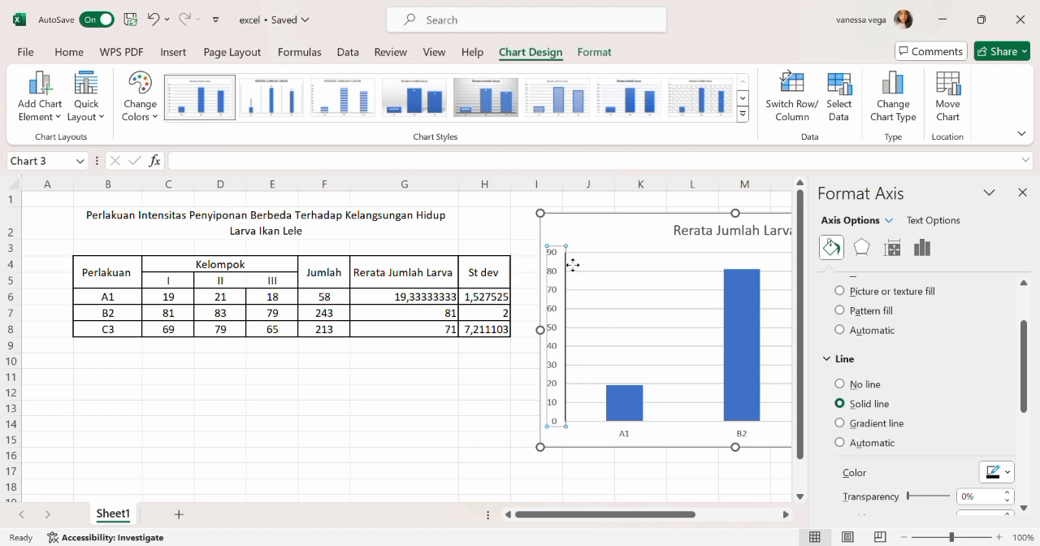
left_click(503, 396)
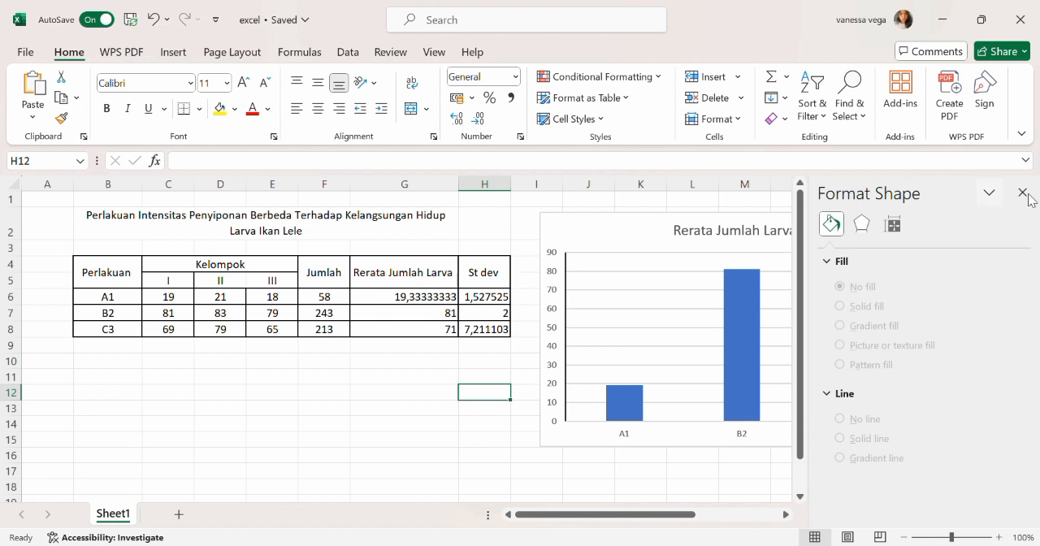
- Set the major tick marks on the chart's horizontal axis to Outside
left_click(624, 436)
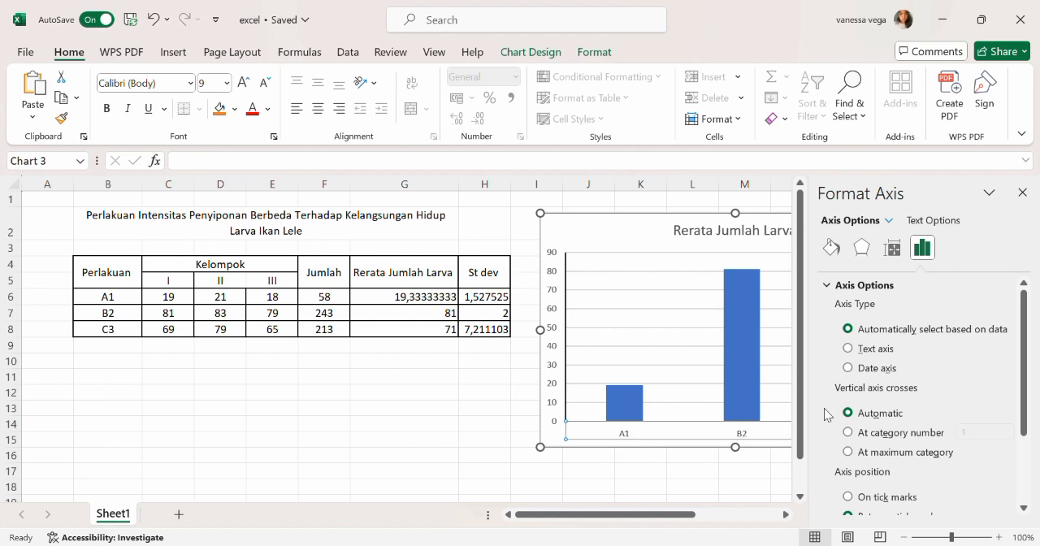
scroll(971, 397, "down", 3)
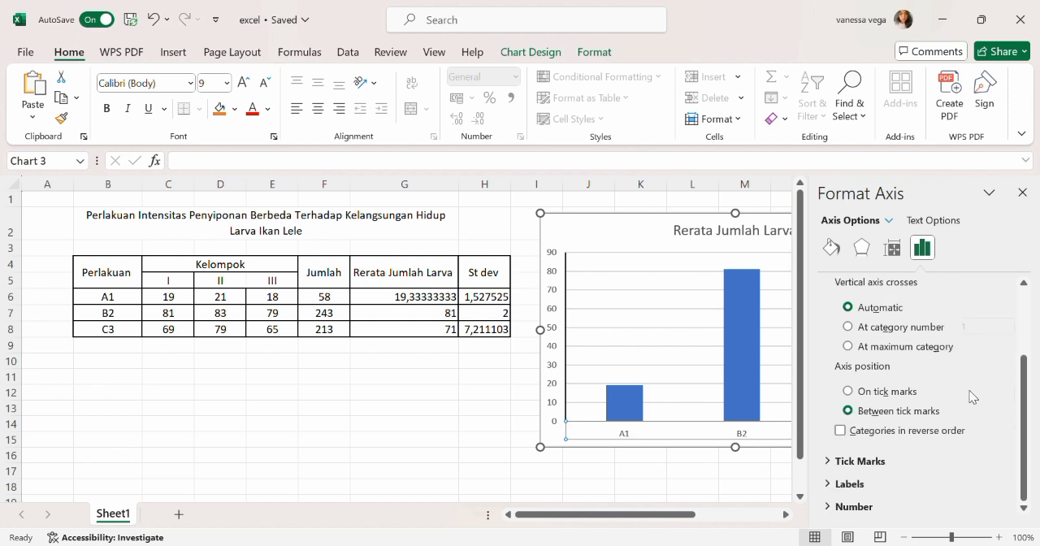
left_click(868, 461)
scroll(870, 457, "down", 1)
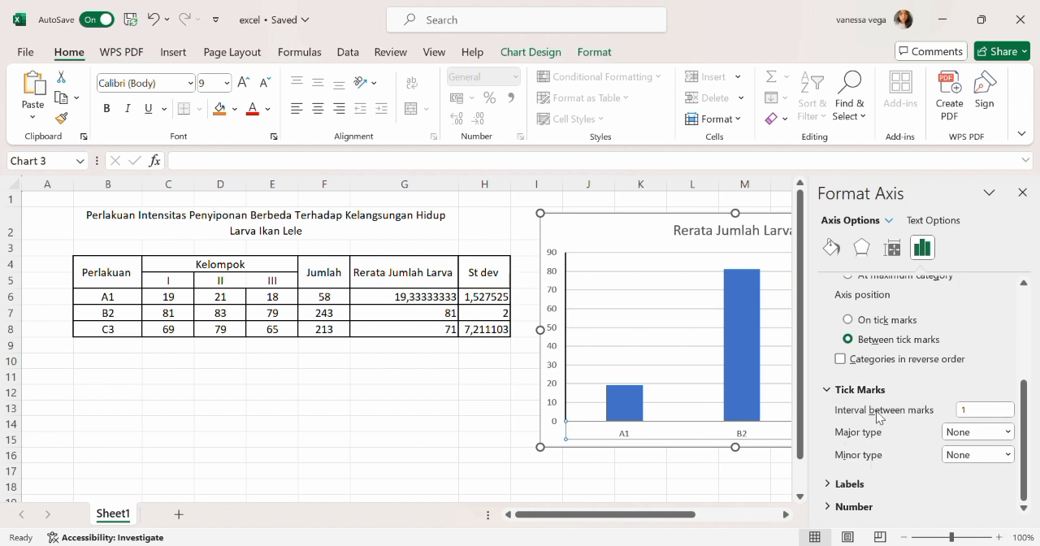
left_click(976, 436)
left_click(977, 484)
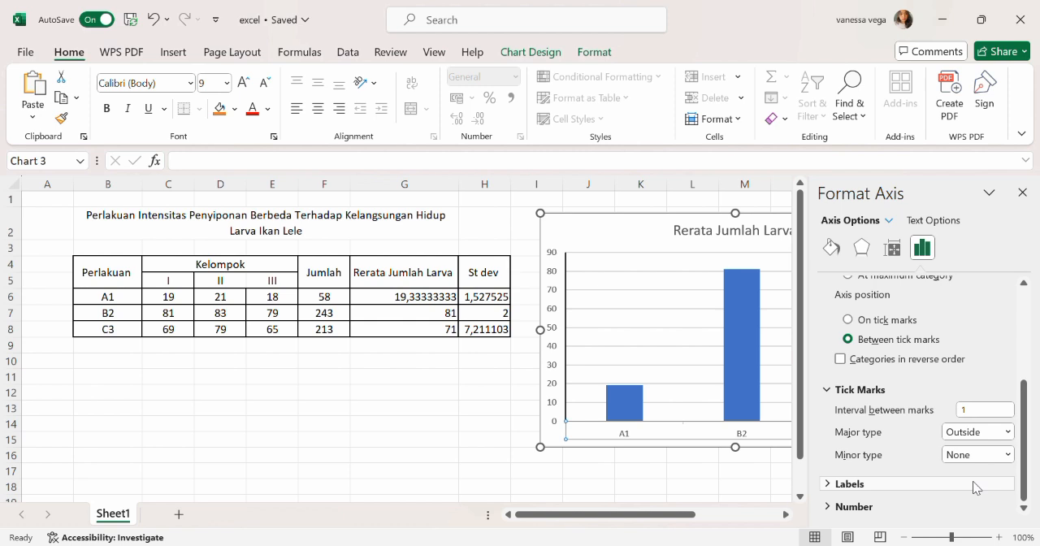
scroll(925, 376, "up", 2)
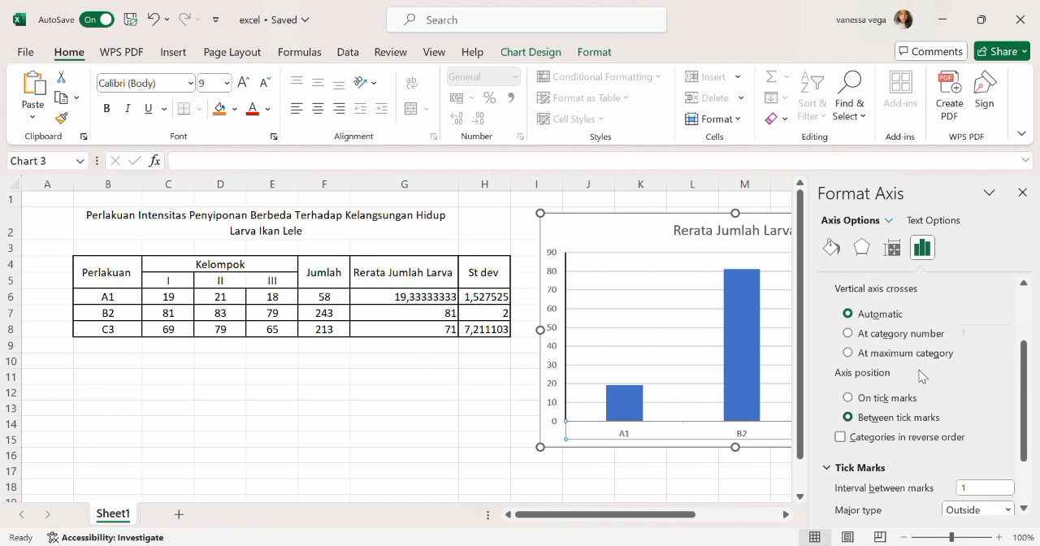
- Give the chart's horizontal axis a solid black line and save the workbook
left_click(835, 247)
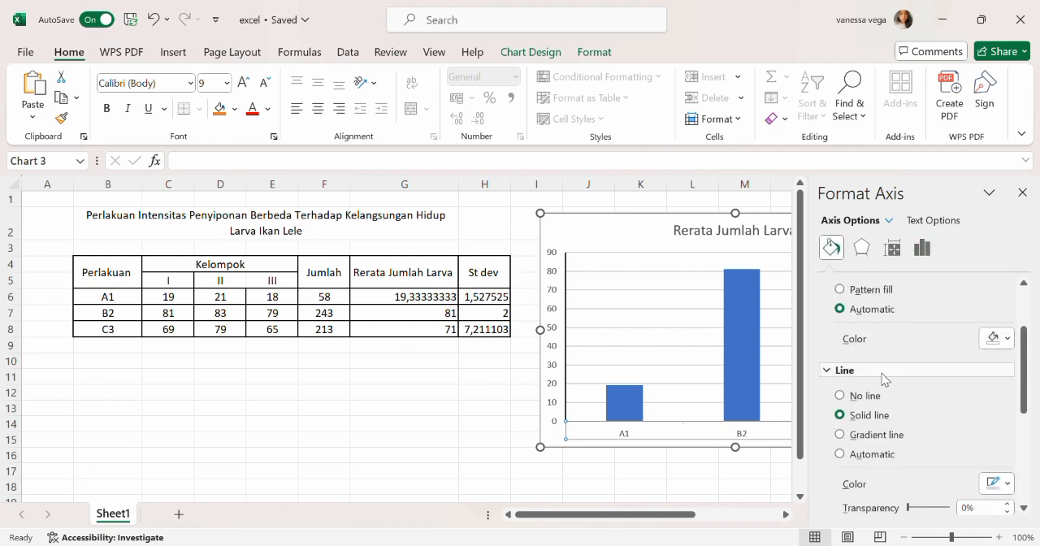
scroll(884, 379, "down", 5)
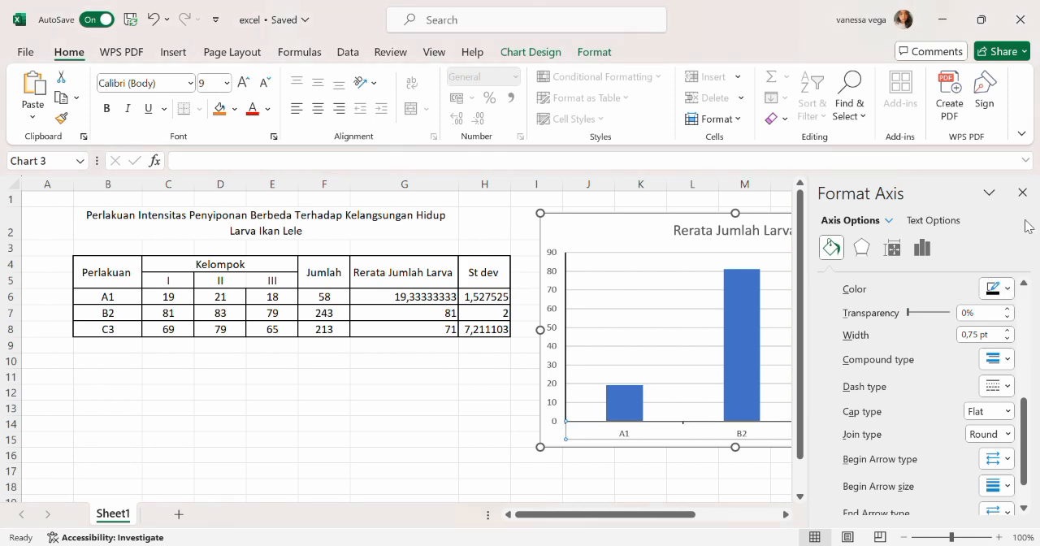
left_click(1024, 193)
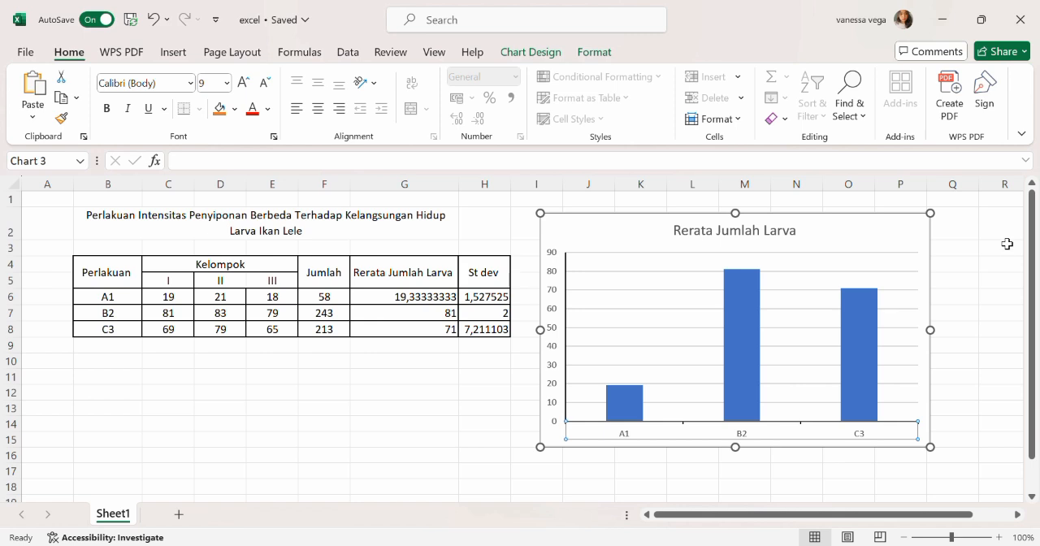
left_click(990, 320)
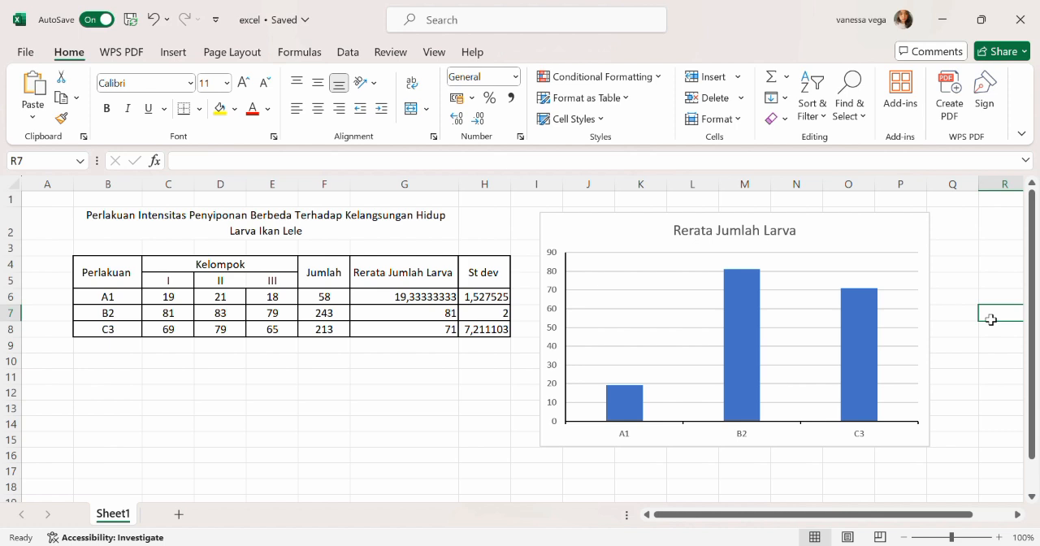
key("ctrl+s")
- Add a title to the chart's primary vertical axis
left_click(557, 309)
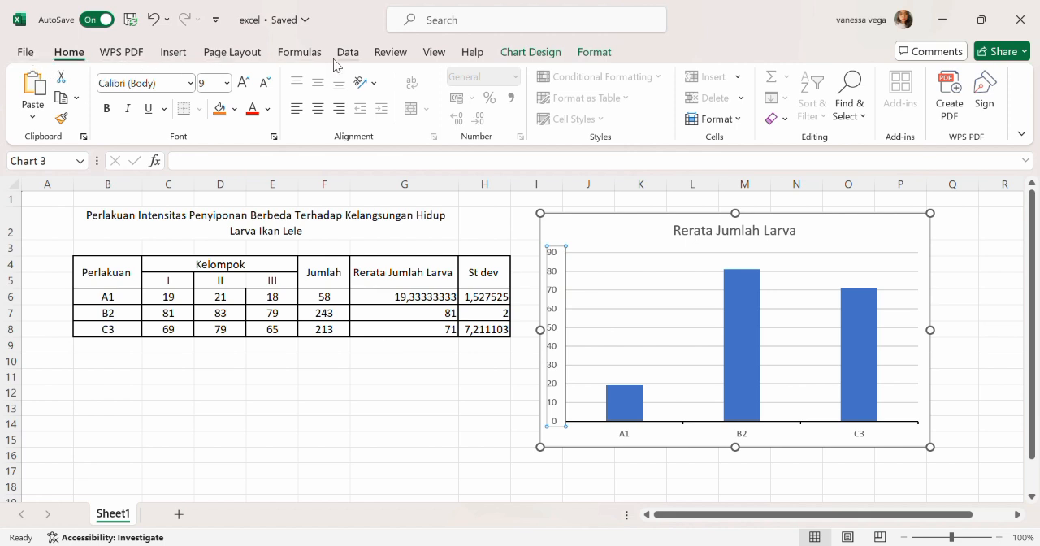
left_click(175, 53)
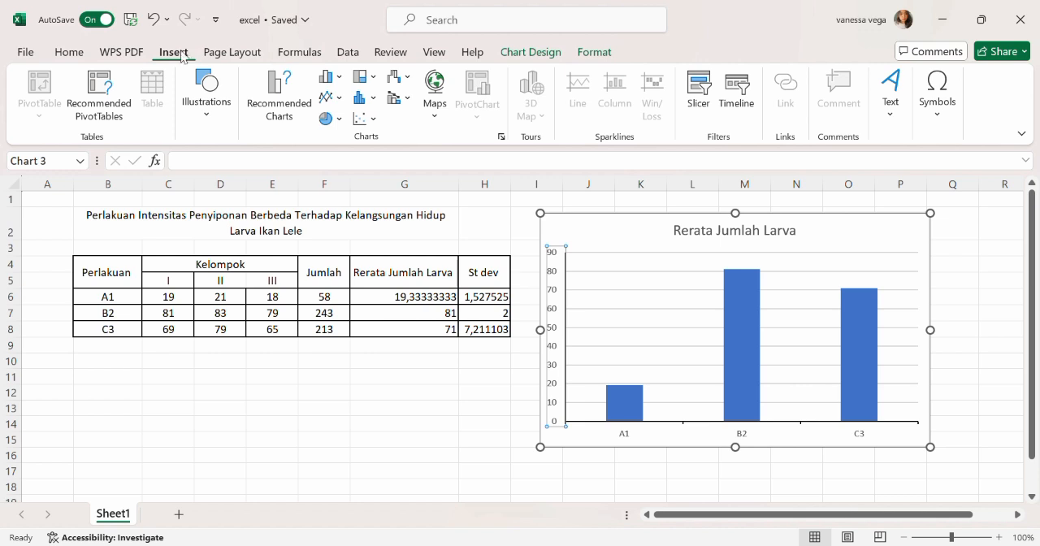
left_click(530, 52)
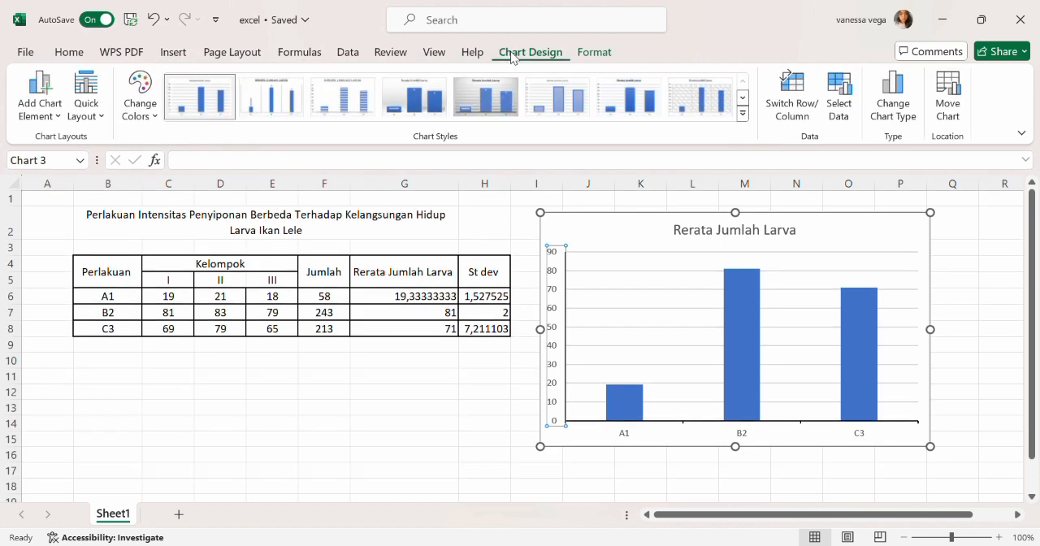
left_click(50, 98)
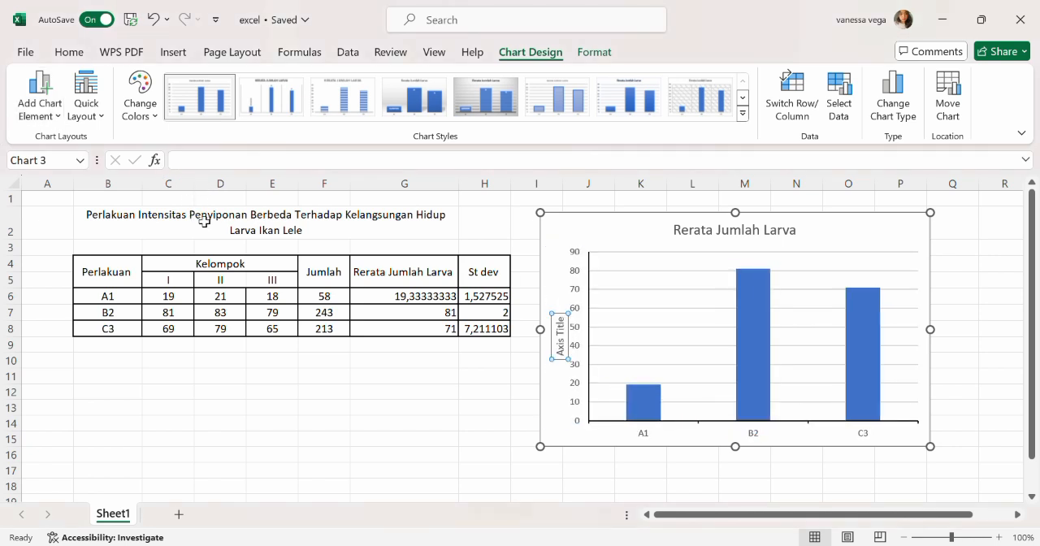
- Replace the vertical axis title's placeholder text with "Jumlah Larva"
double_click(567, 355)
left_click(572, 356)
key("BackSpace")
left_click_drag(564, 324, 562, 360)
key("BackSpace")
type("Jumlah L")
type("rva")
key("BackSpace")
key("BackSpace")
key("BackSpace")
type("arva")
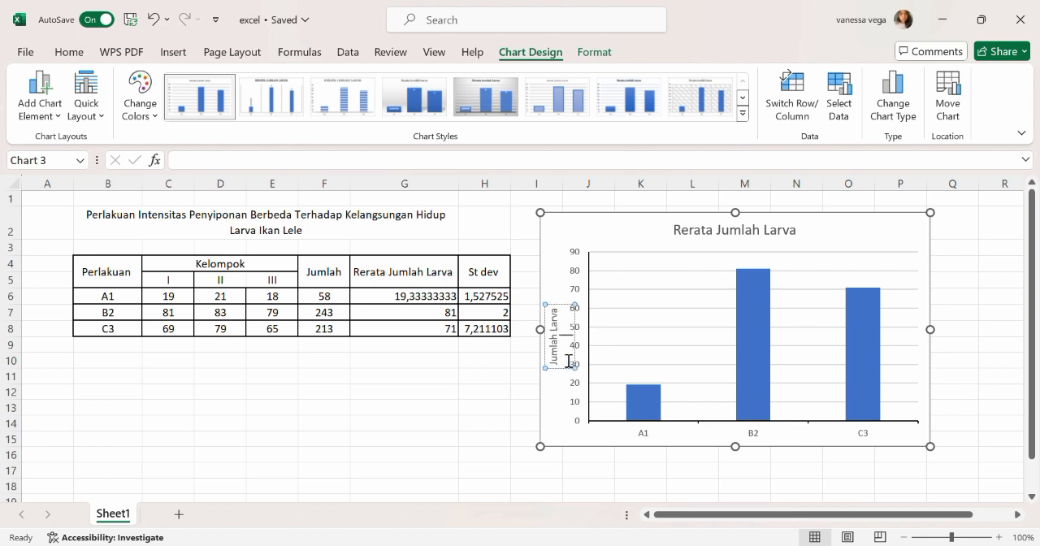
left_click(574, 348)
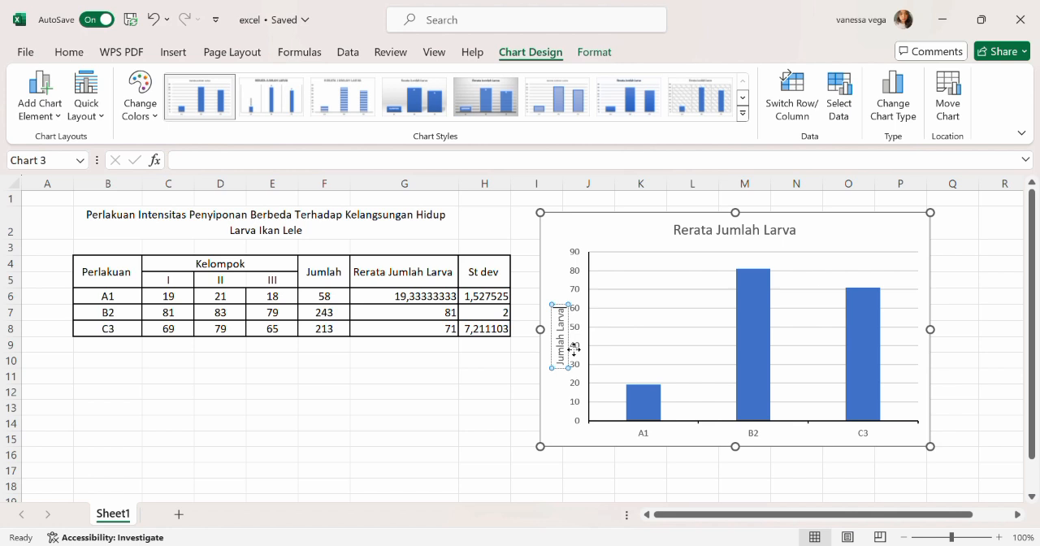
left_click(452, 445)
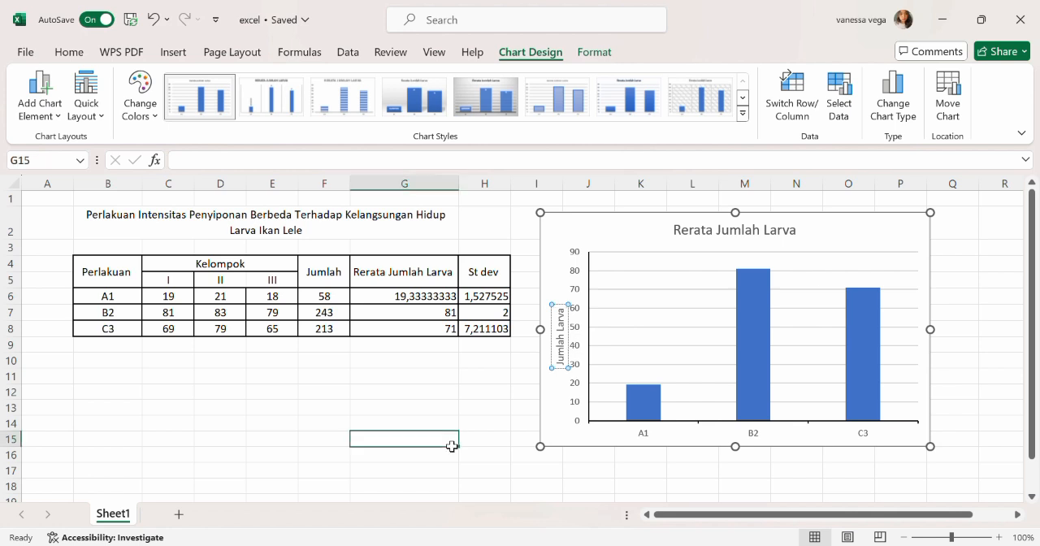
- Add a title to the chart's primary horizontal axis
left_click(654, 435)
left_click(643, 438)
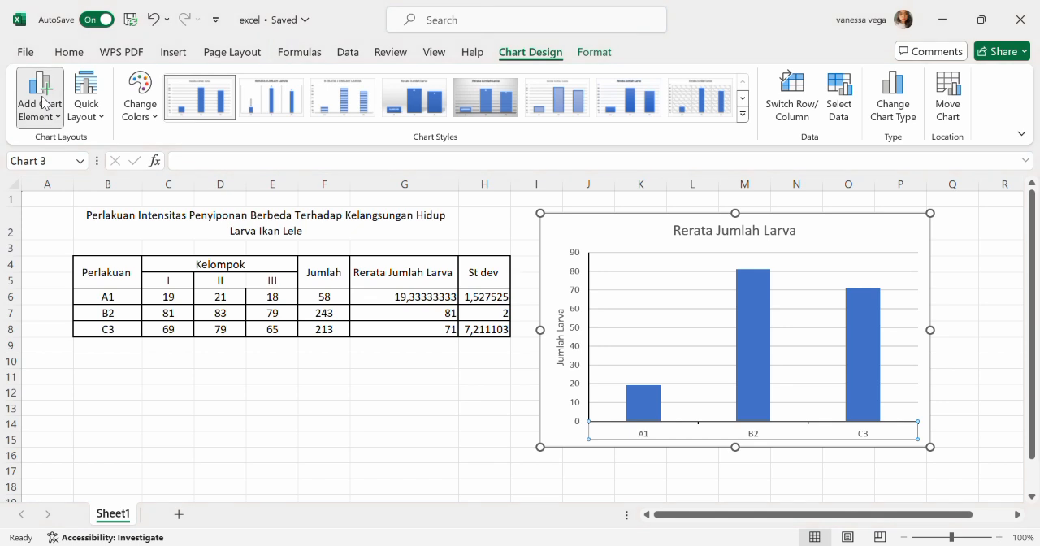
left_click(176, 182)
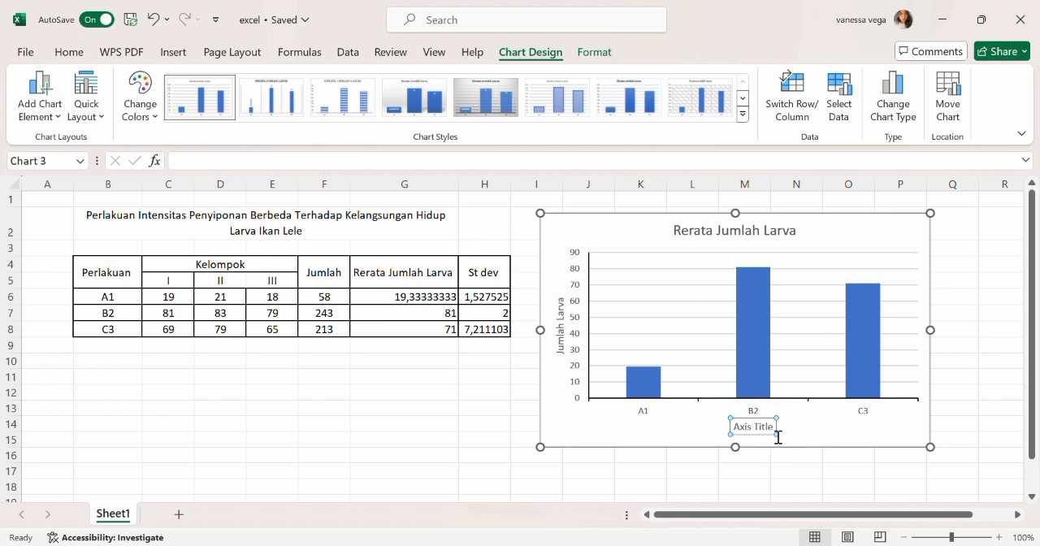
- Replace the horizontal axis title's placeholder text with "Perlakuan"
left_click_drag(776, 427, 734, 427)
key("BackSpace")
type("Perla")
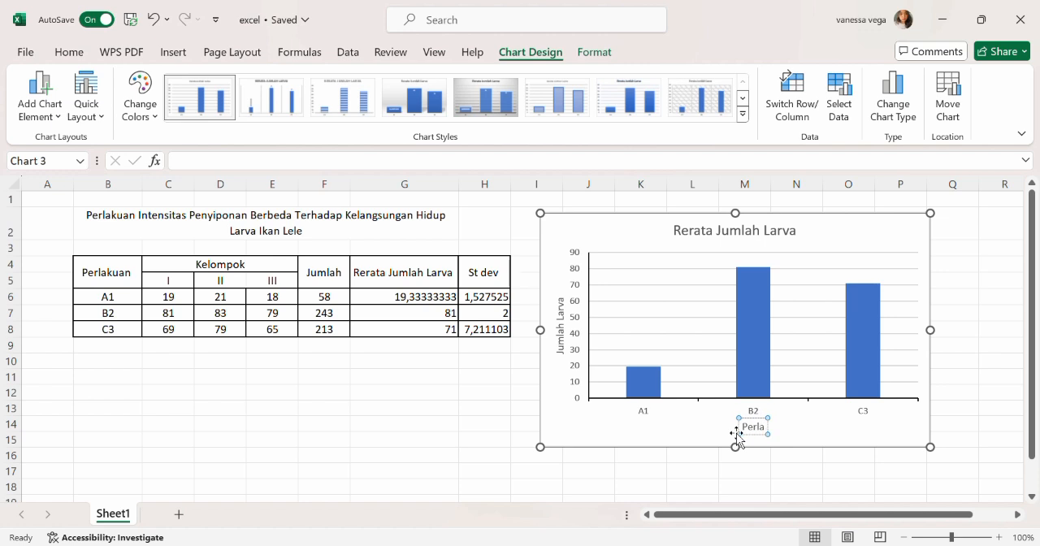
type("kuan")
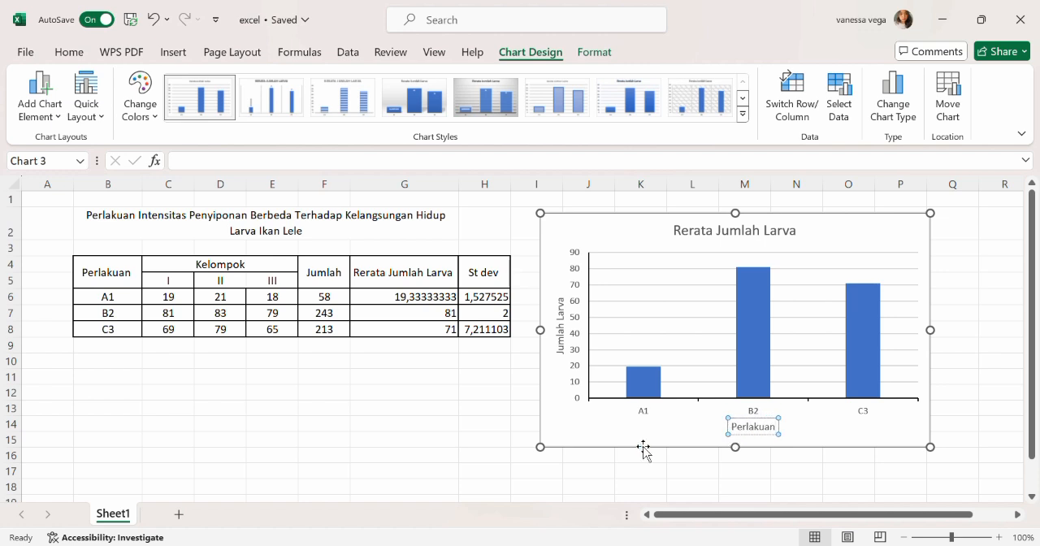
left_click(484, 457)
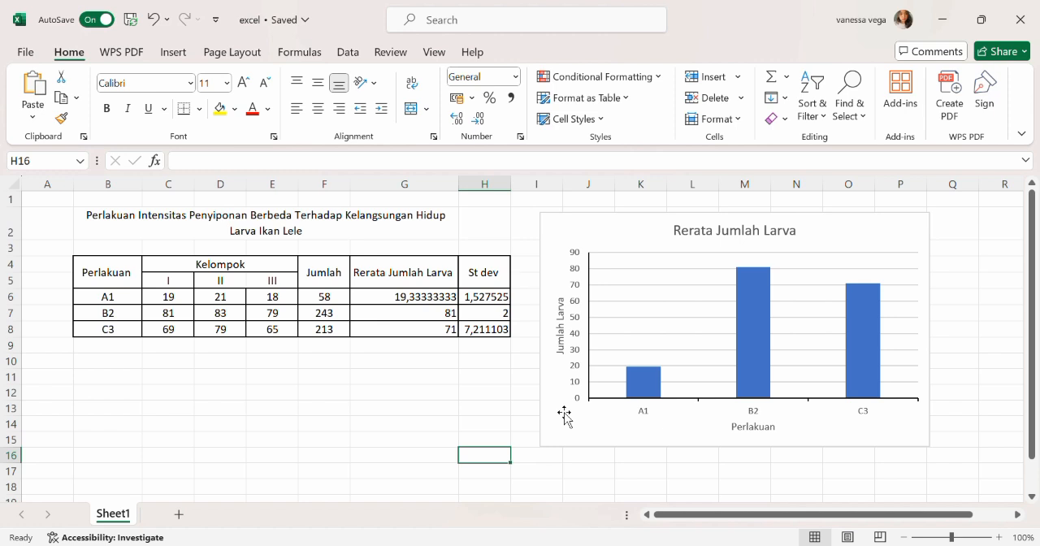
left_click(452, 393)
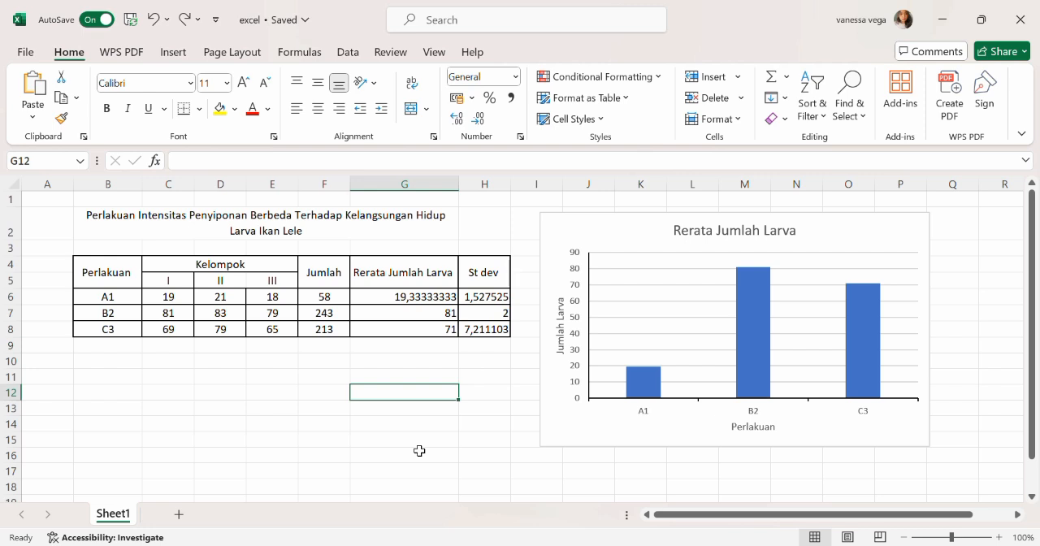
- Add vertical error bars to the Rerata Jumlah Larva columns and open their formatting options
left_click(649, 391)
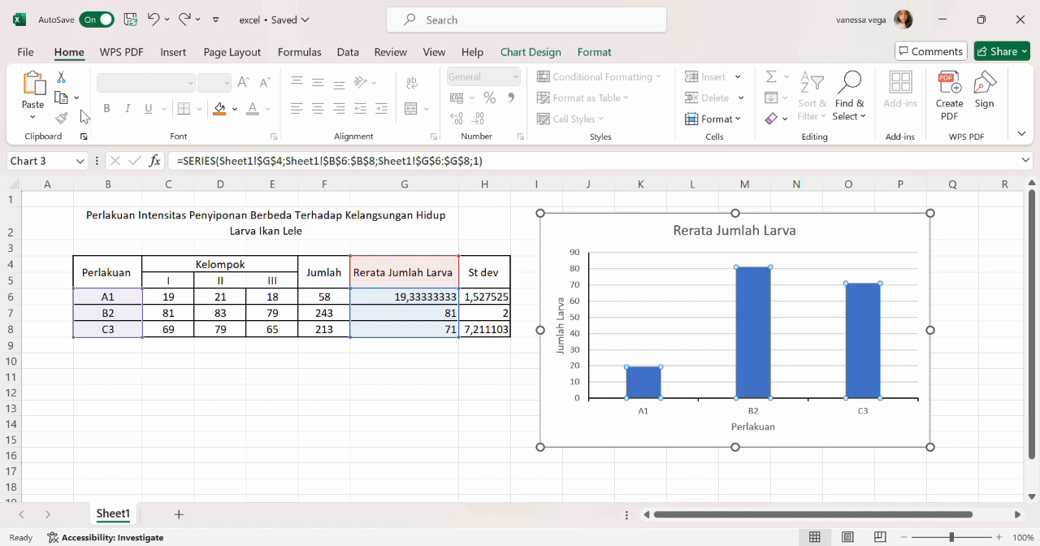
left_click(174, 54)
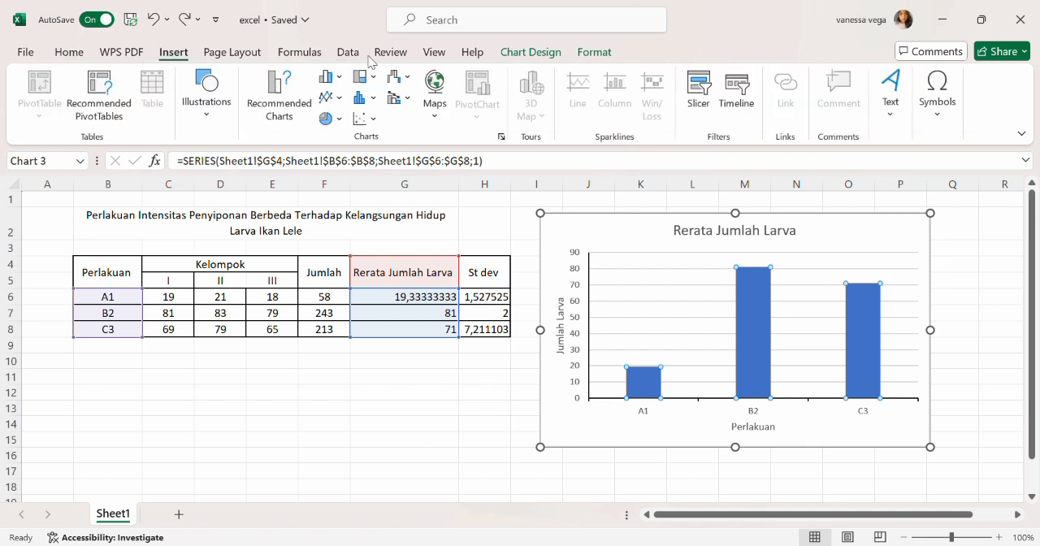
left_click(527, 53)
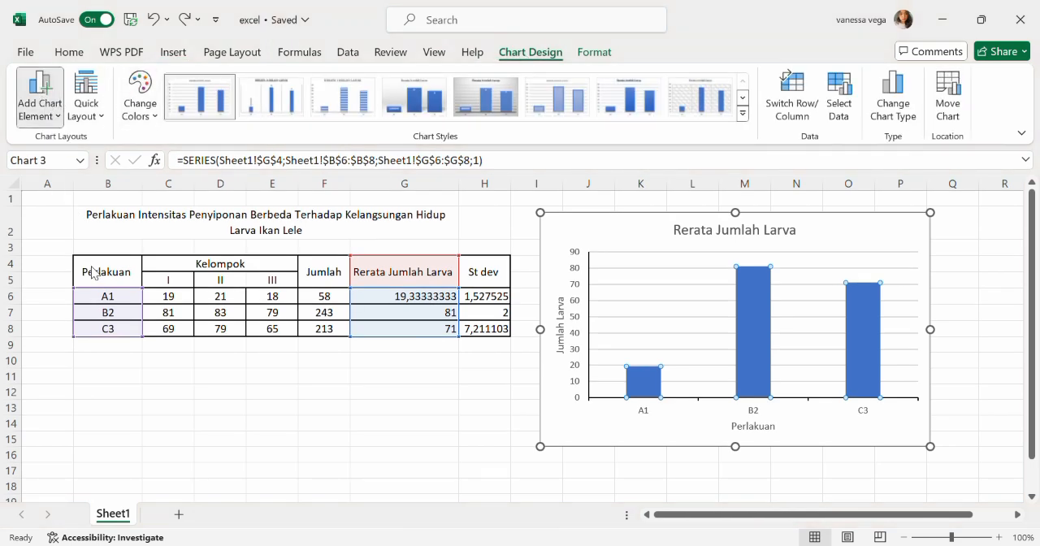
left_click(225, 425)
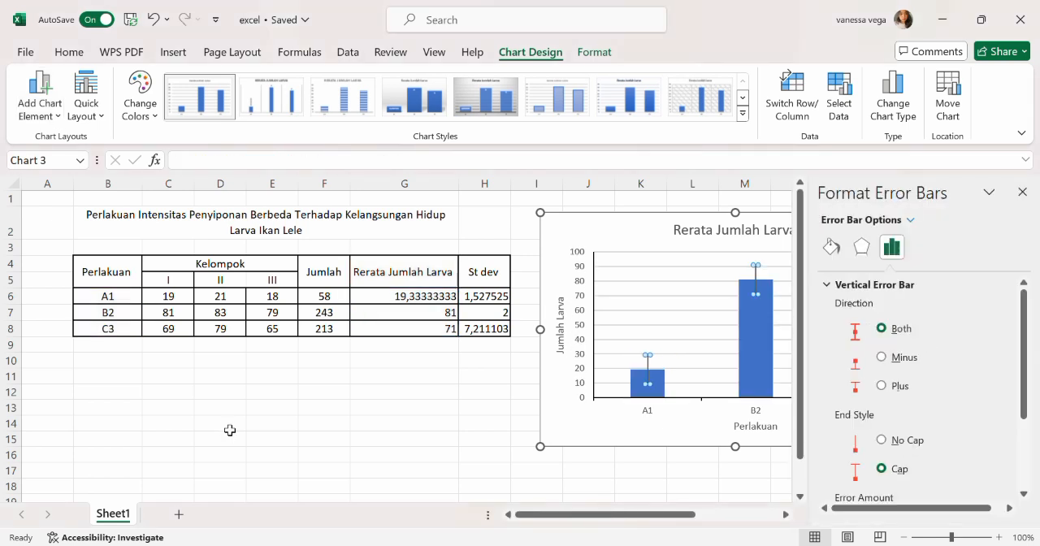
- Set the error bars to a custom amount, using the St dev values in H6:H8 for both the positive and negative errors
scroll(919, 438, "down", 1)
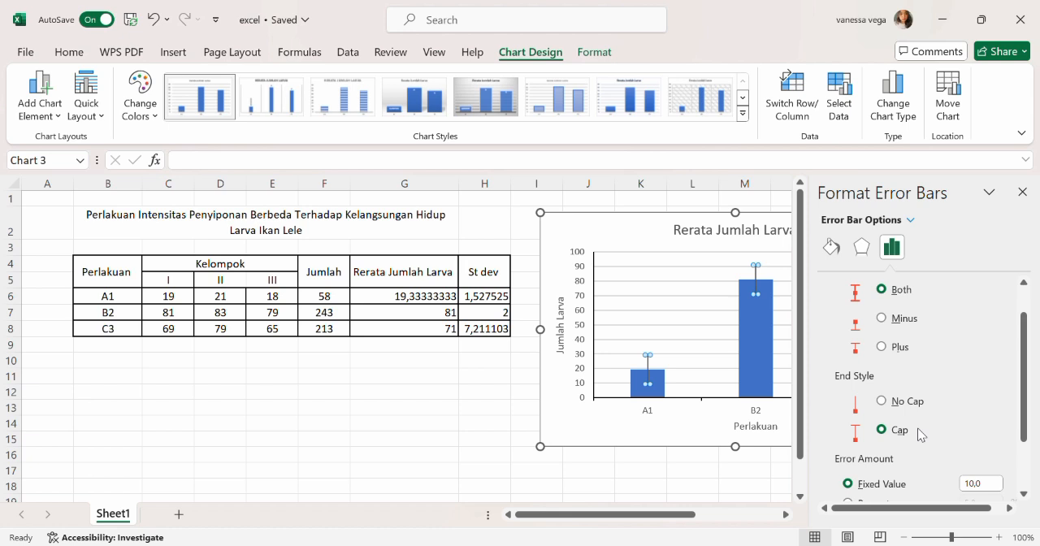
scroll(917, 427, "down", 2)
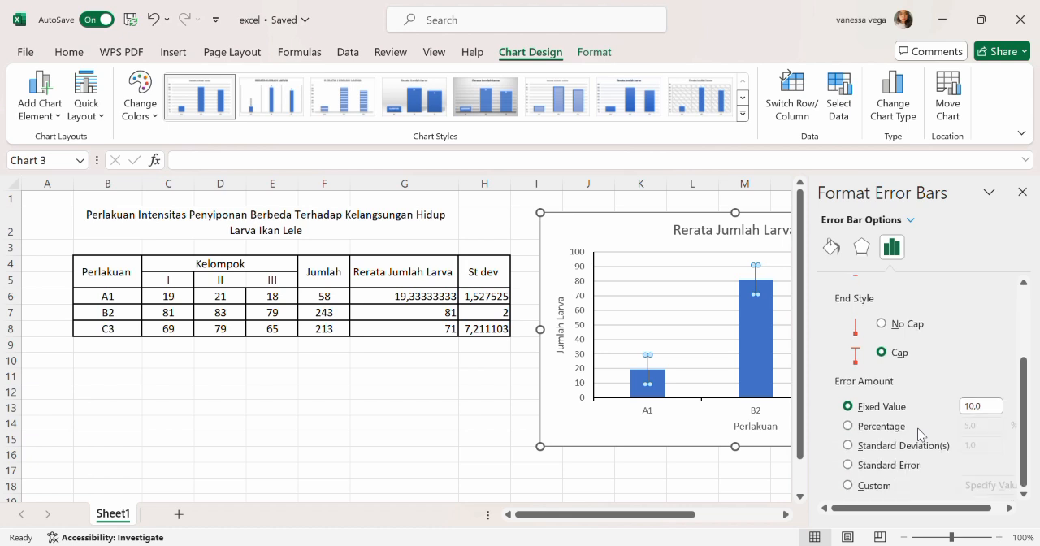
left_click(849, 488)
left_click(983, 492)
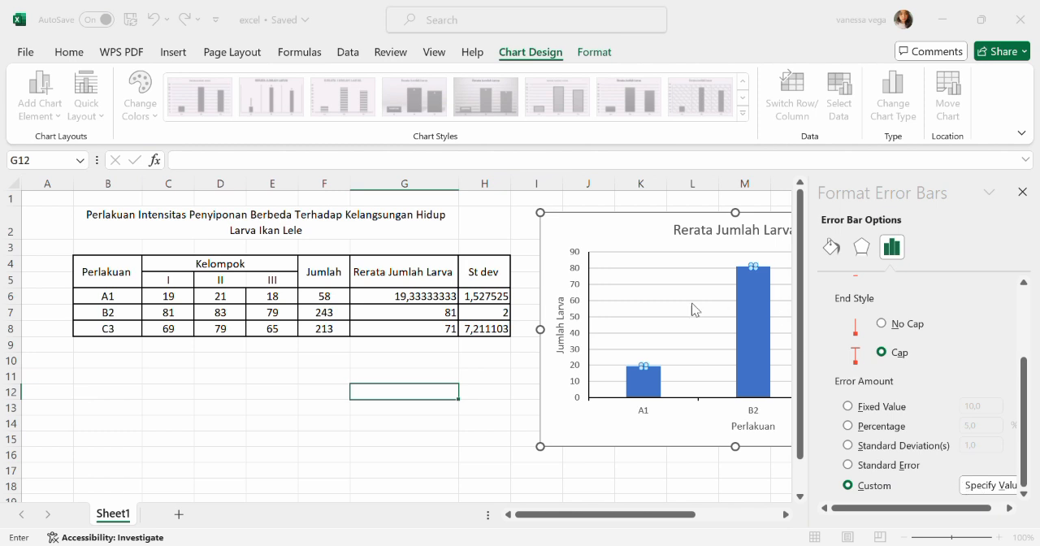
left_click(449, 301)
left_click_drag(450, 303, 487, 329)
left_click(486, 300)
left_click_drag(763, 336, 680, 335)
left_click_drag(500, 302, 502, 342)
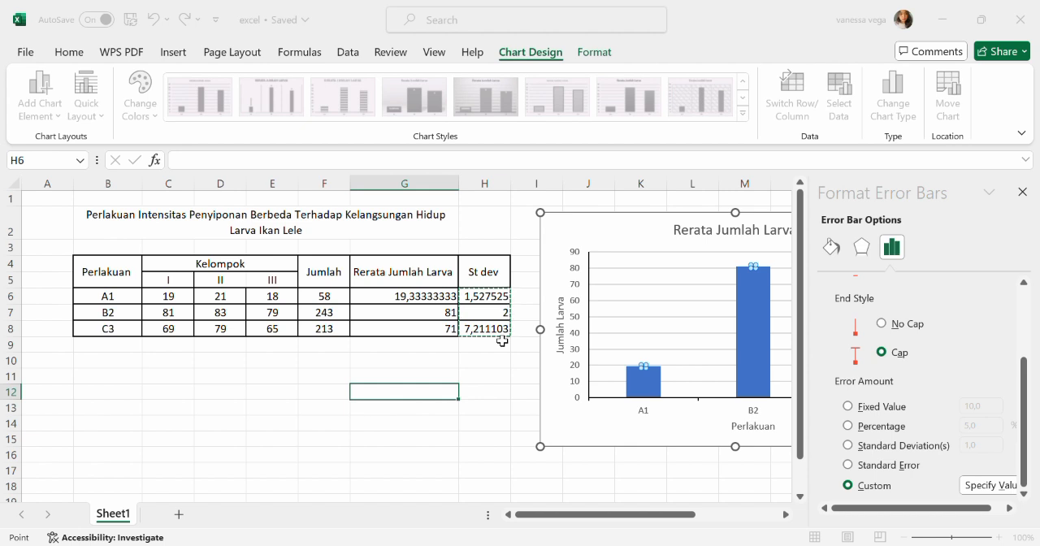
key("Return")
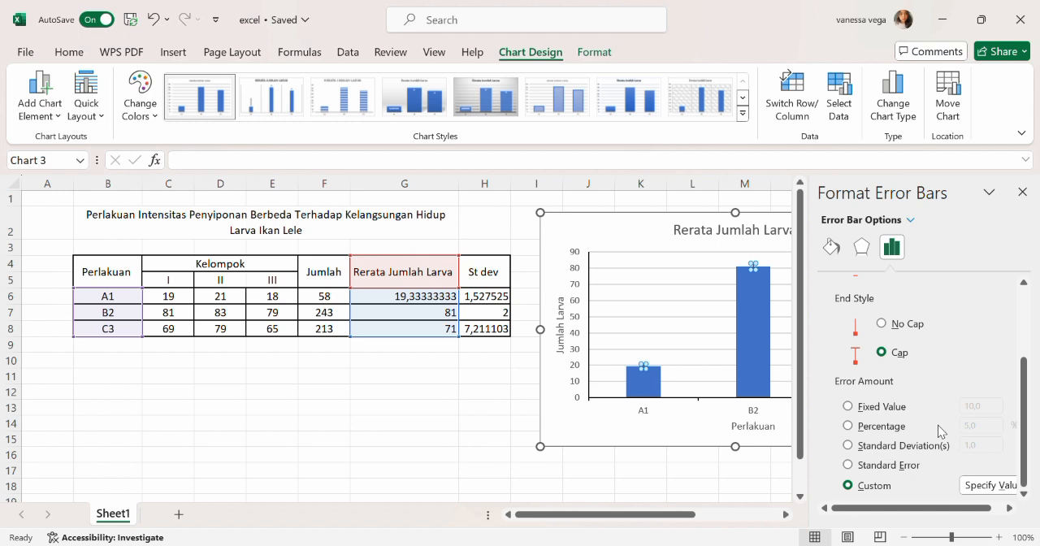
left_click(1023, 191)
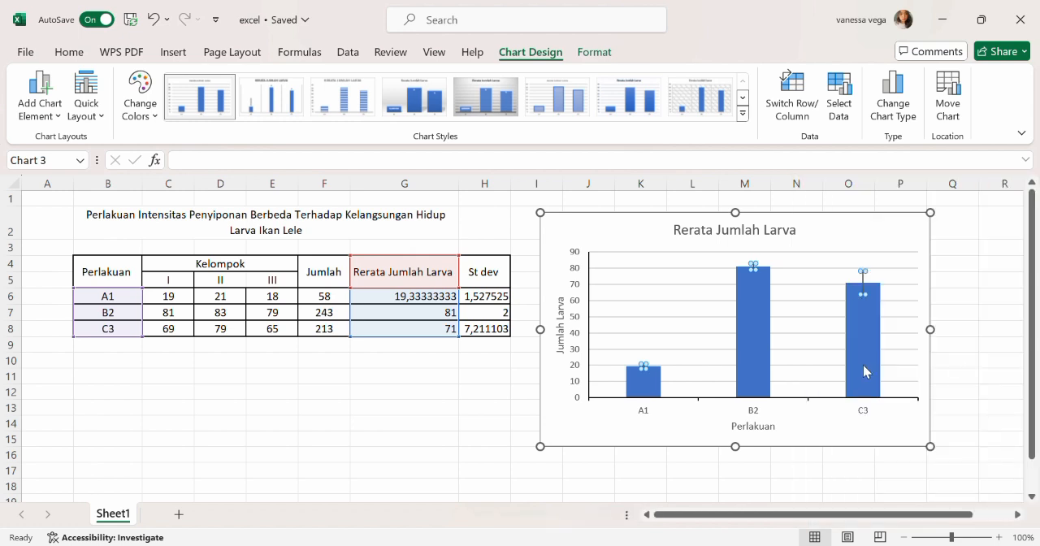
left_click(962, 366)
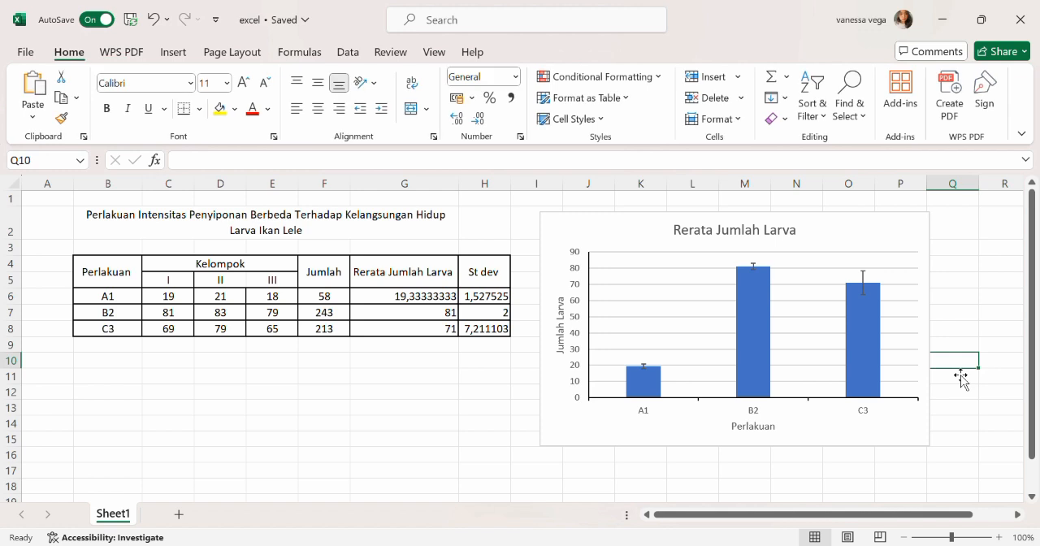
left_click(475, 432)
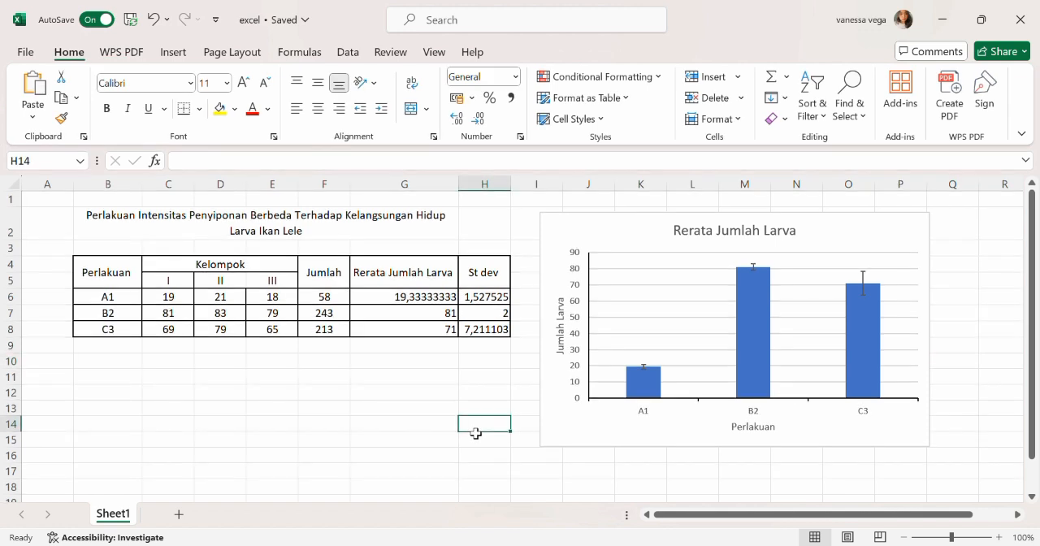
- Add data labels showing the average values above the chart's columns
left_click(642, 394)
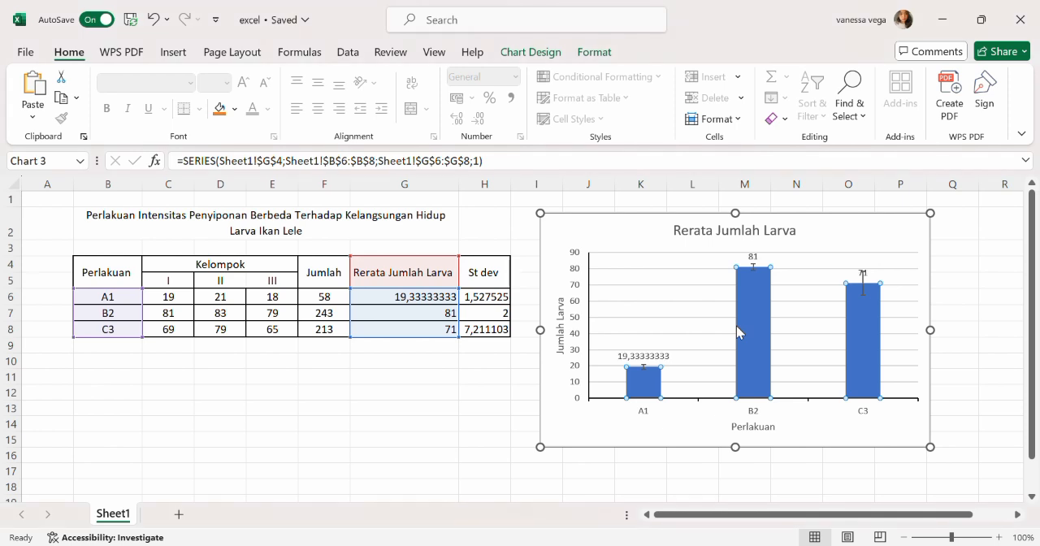
left_click(493, 416)
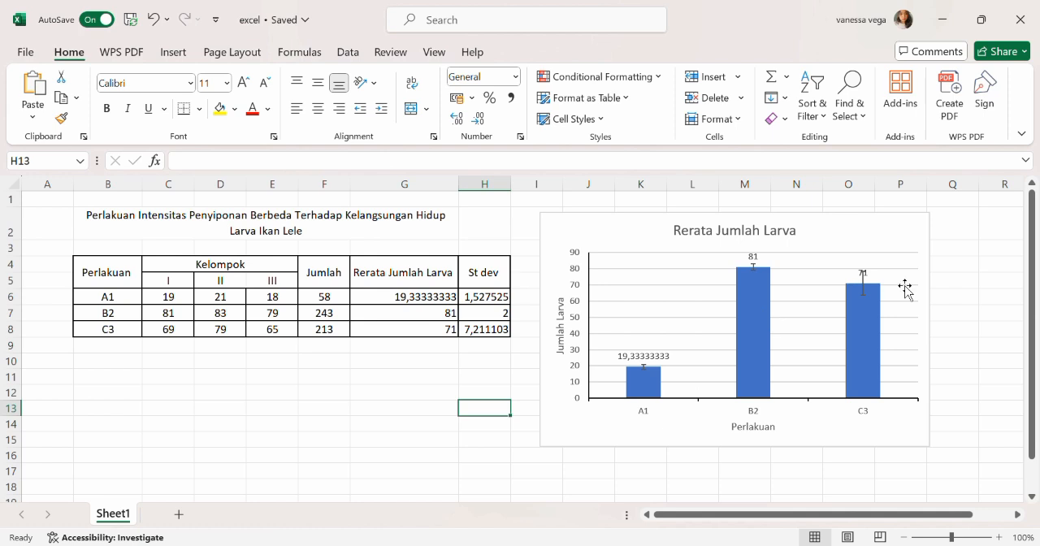
left_click(457, 396)
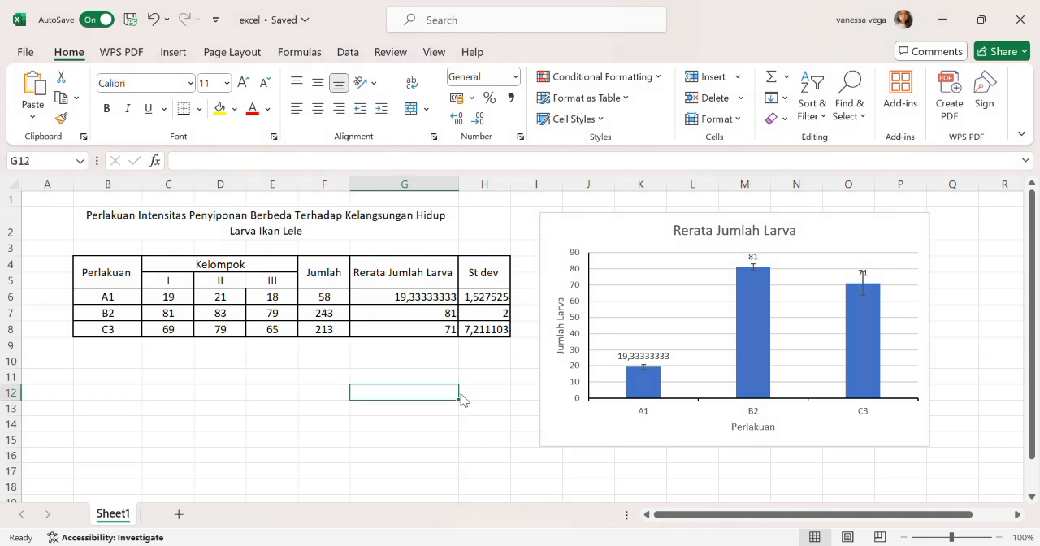